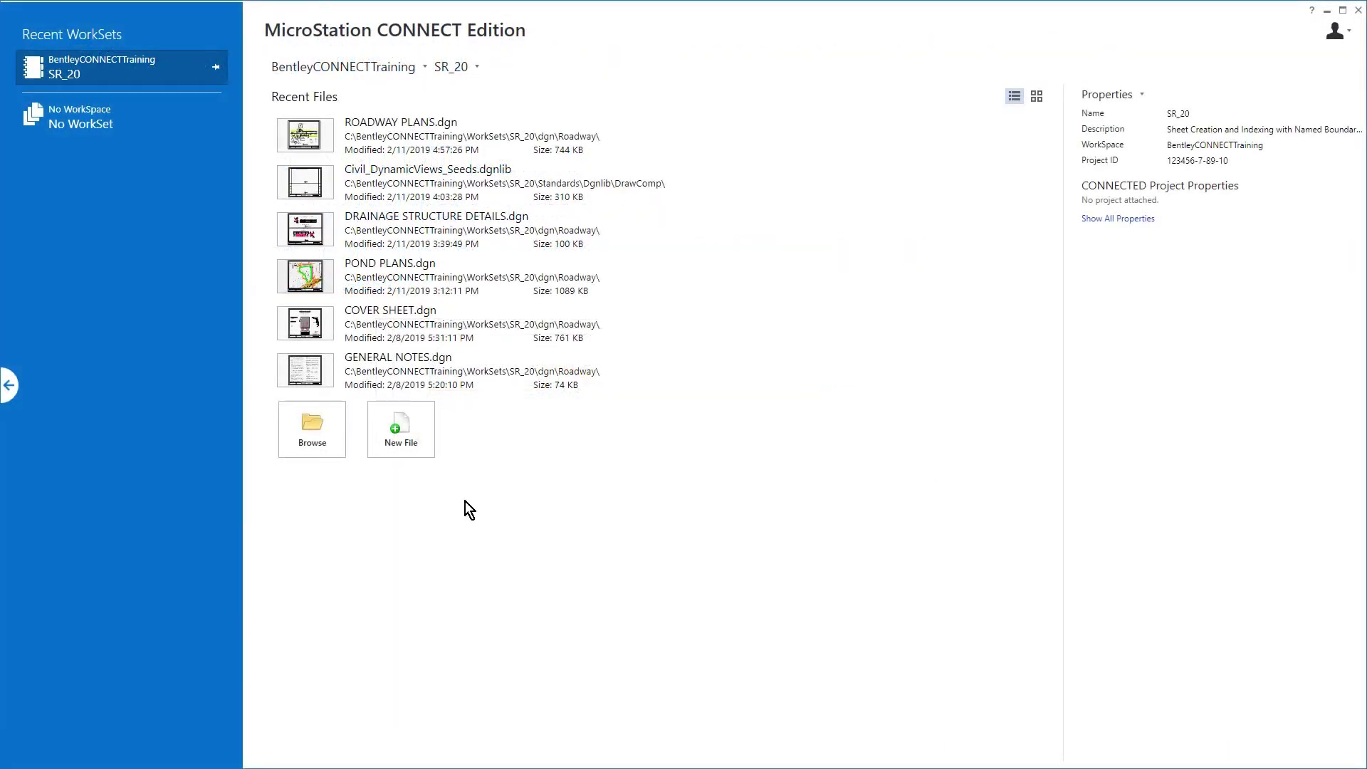
Step: Browse to the SR_20 Roadway folder and open DRAINAGE STRUCTURES.dgn
left_click(339, 452)
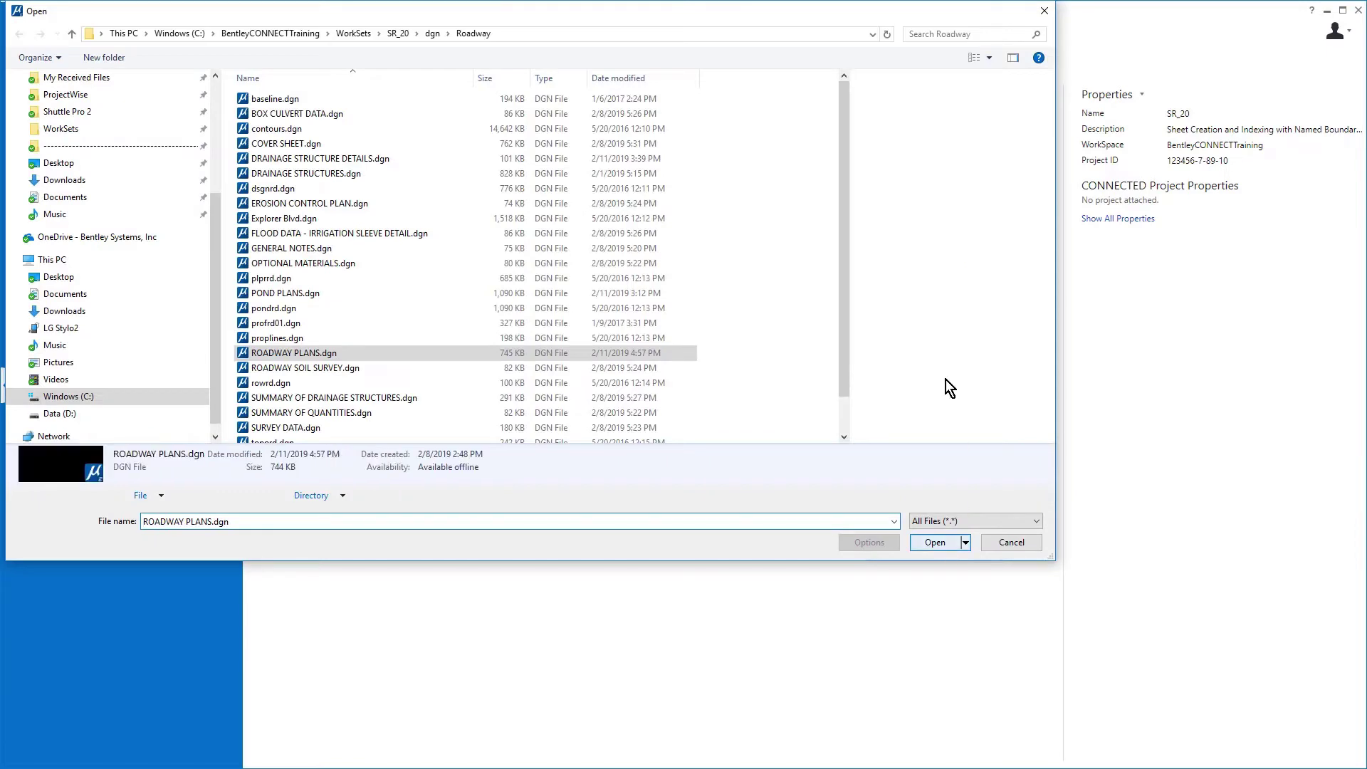
double_click(378, 177)
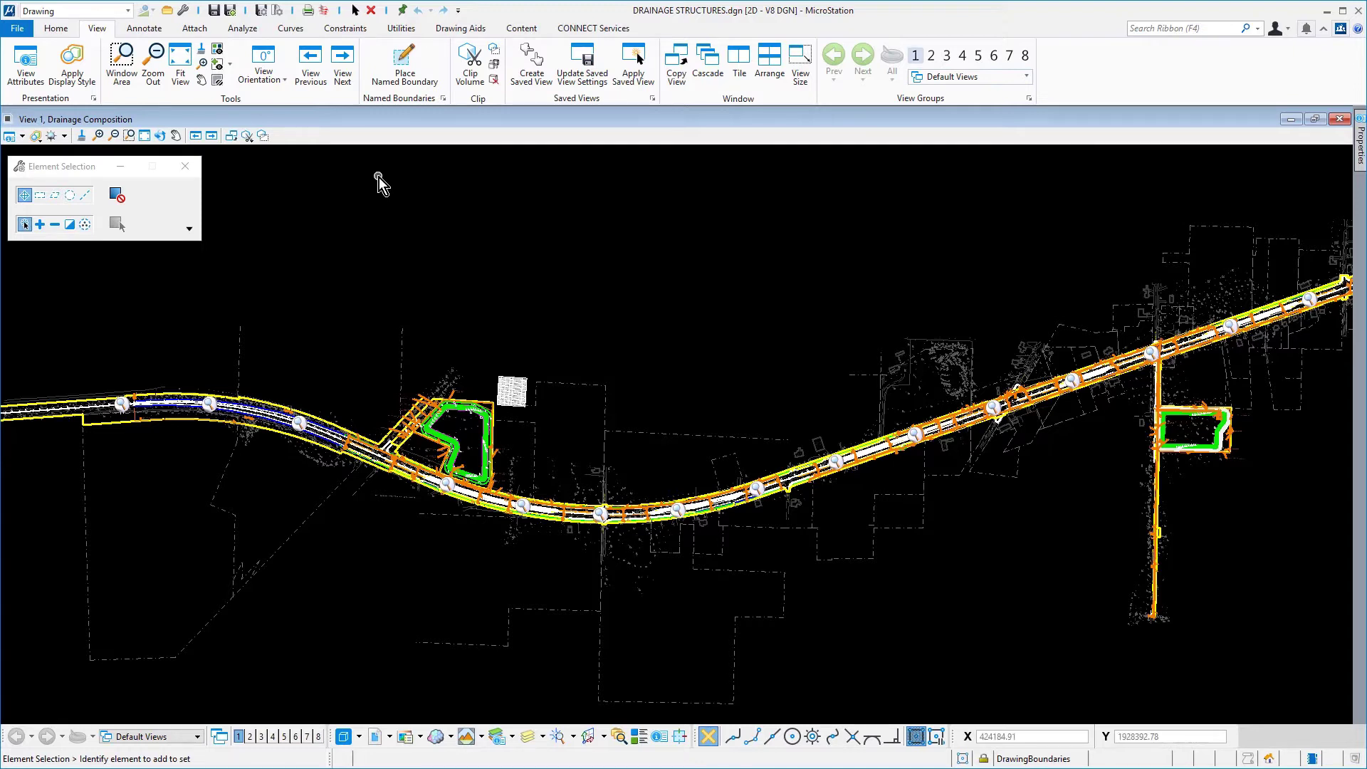
Step: Show Named Boundaries and select 'Drainage Structures - Sta 1072 to 1079' under the Drainage Structures group
left_click(443, 100)
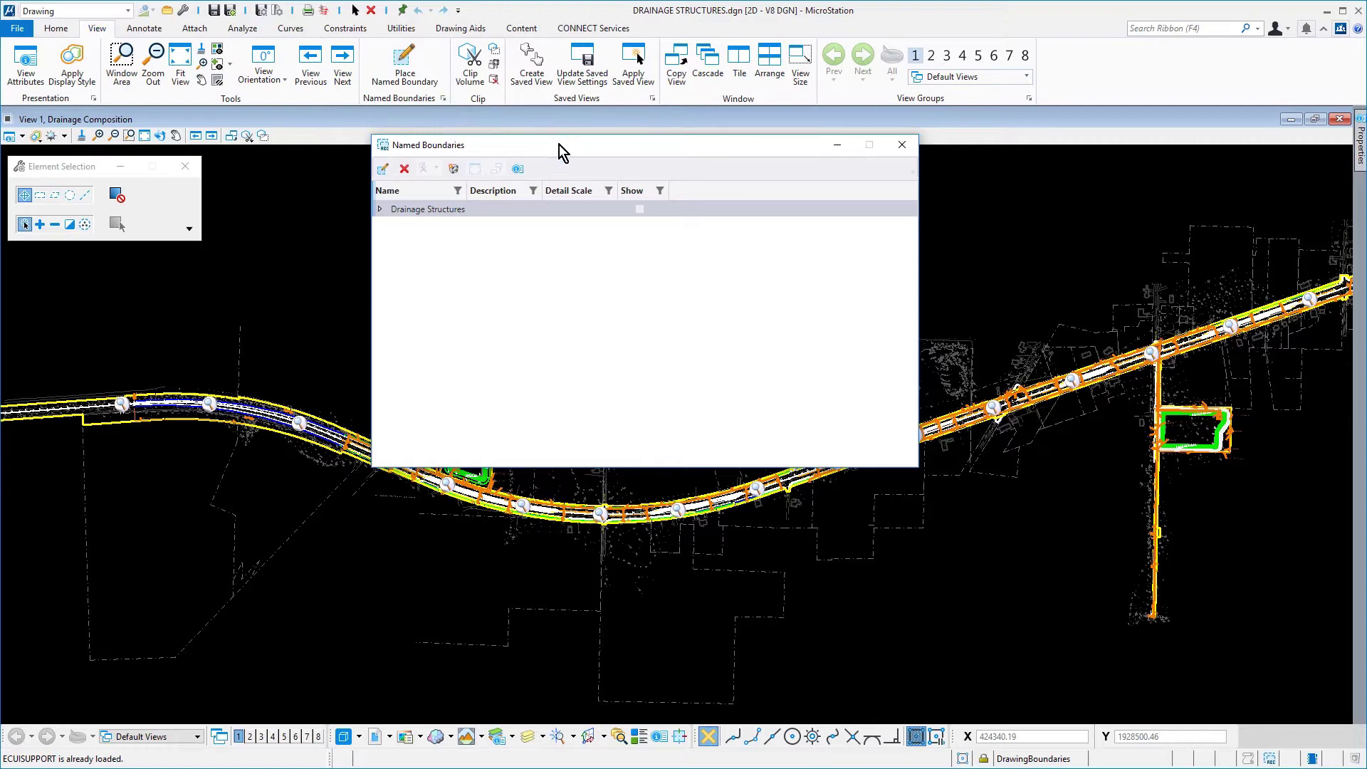
left_click(378, 208)
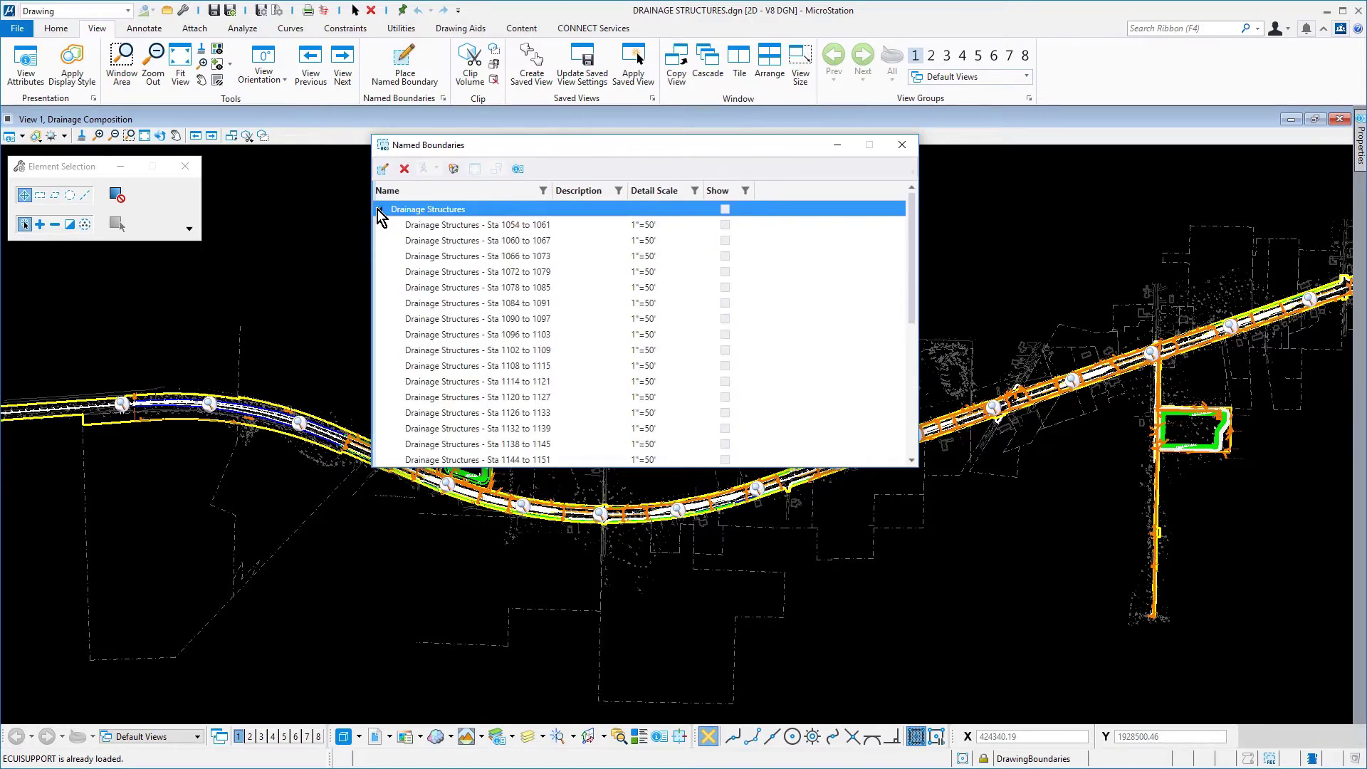
left_click(565, 275)
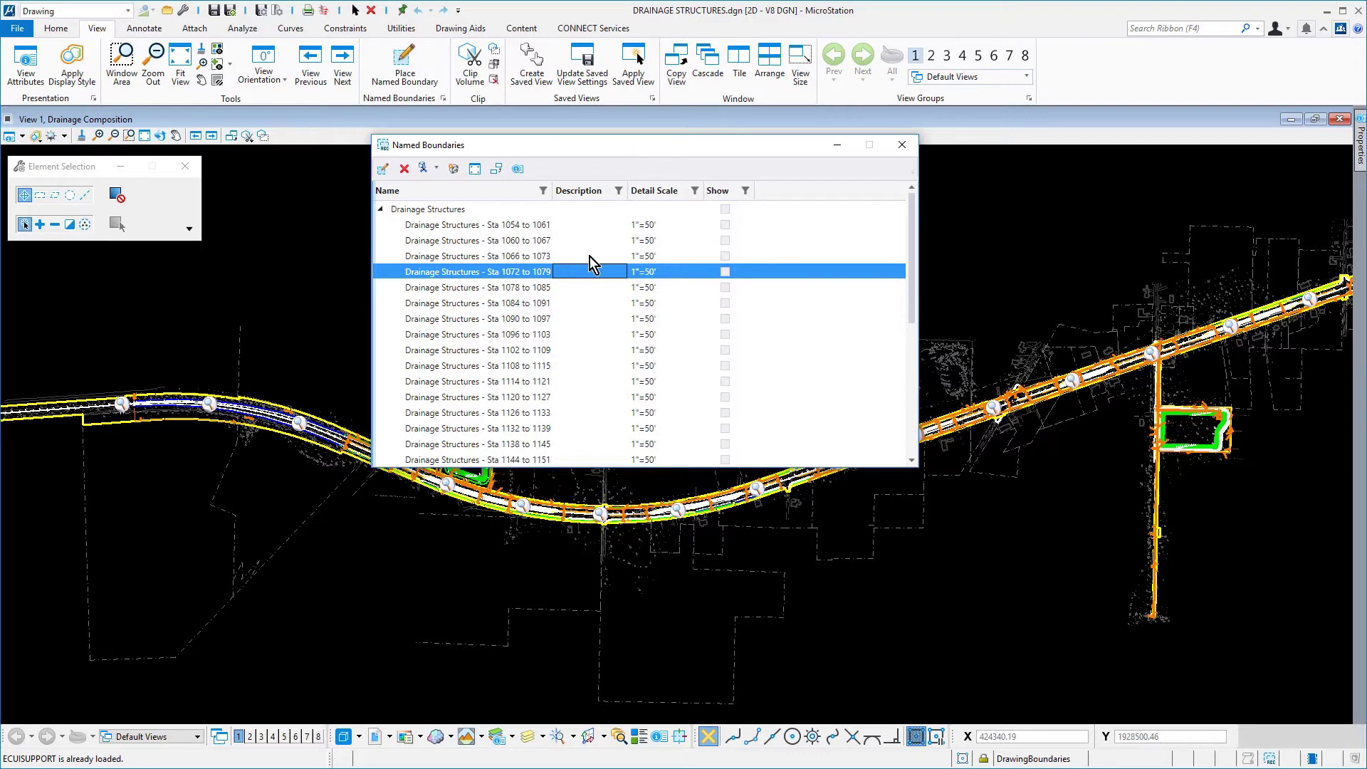
Step: Create a drawing from that boundary using drawing boundary NB PP - Plan at 1"=50'
left_click(455, 170)
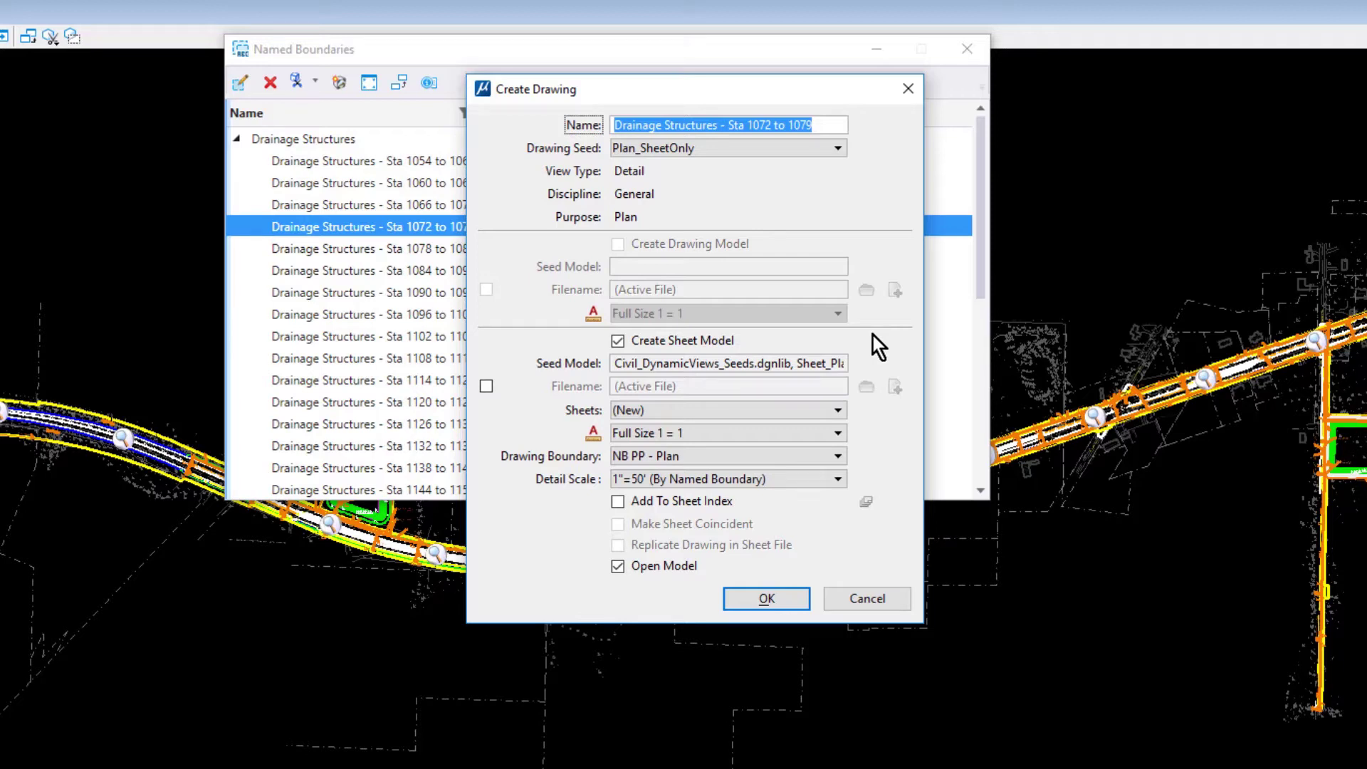
left_click(826, 459)
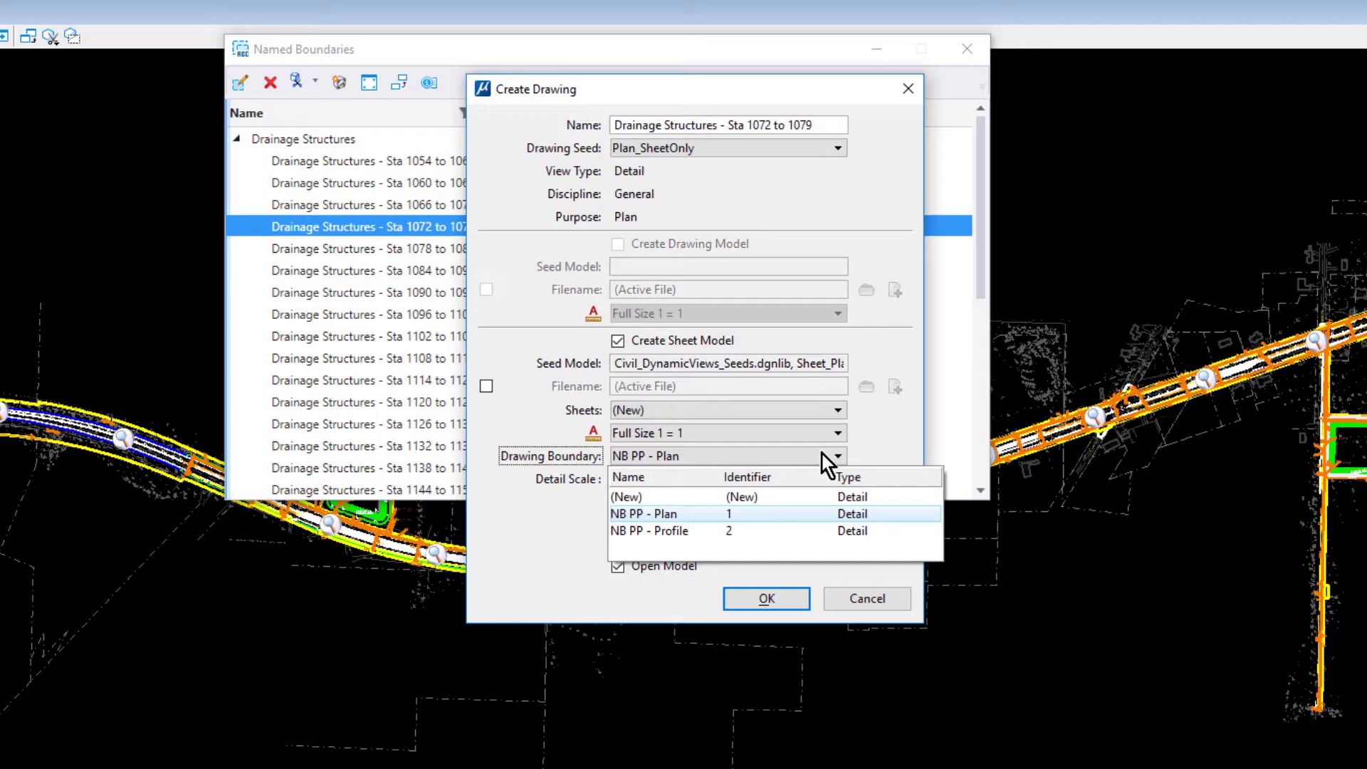
left_click(823, 454)
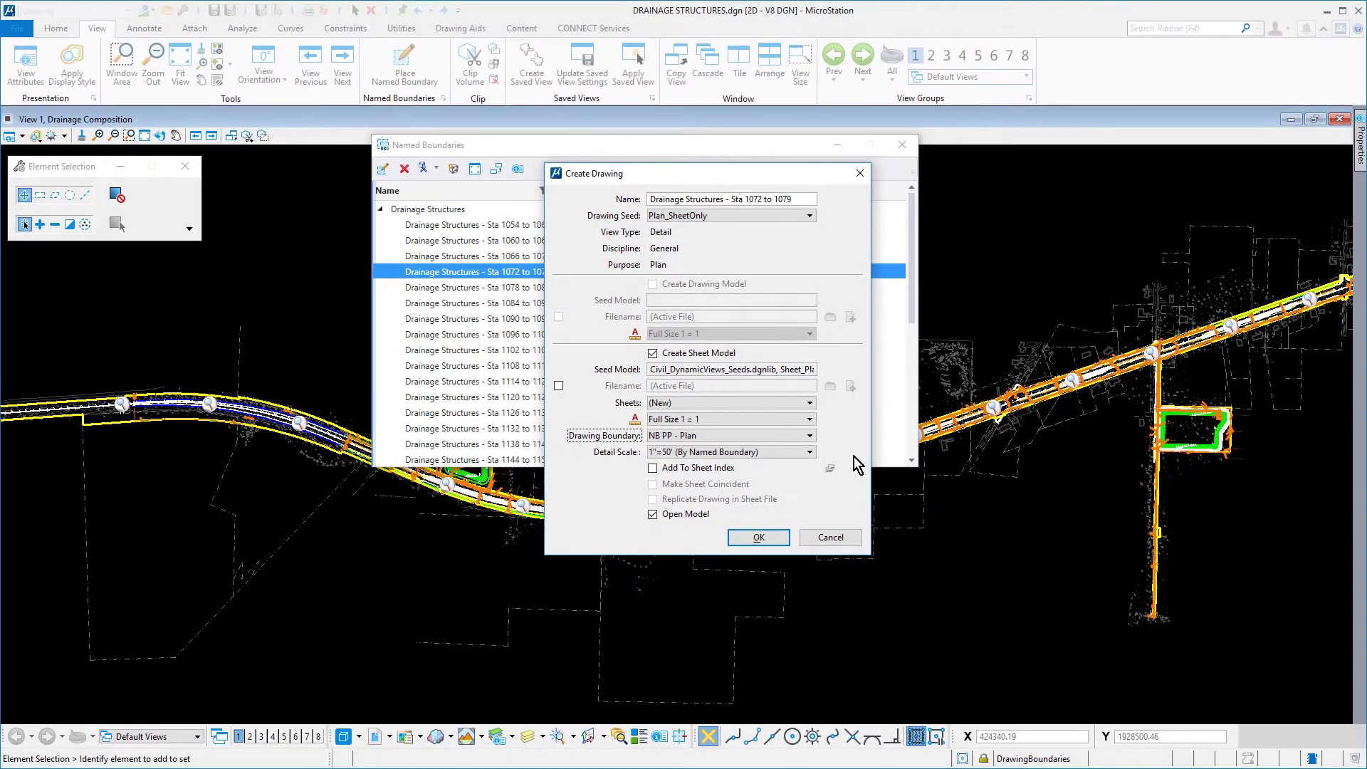
left_click(780, 537)
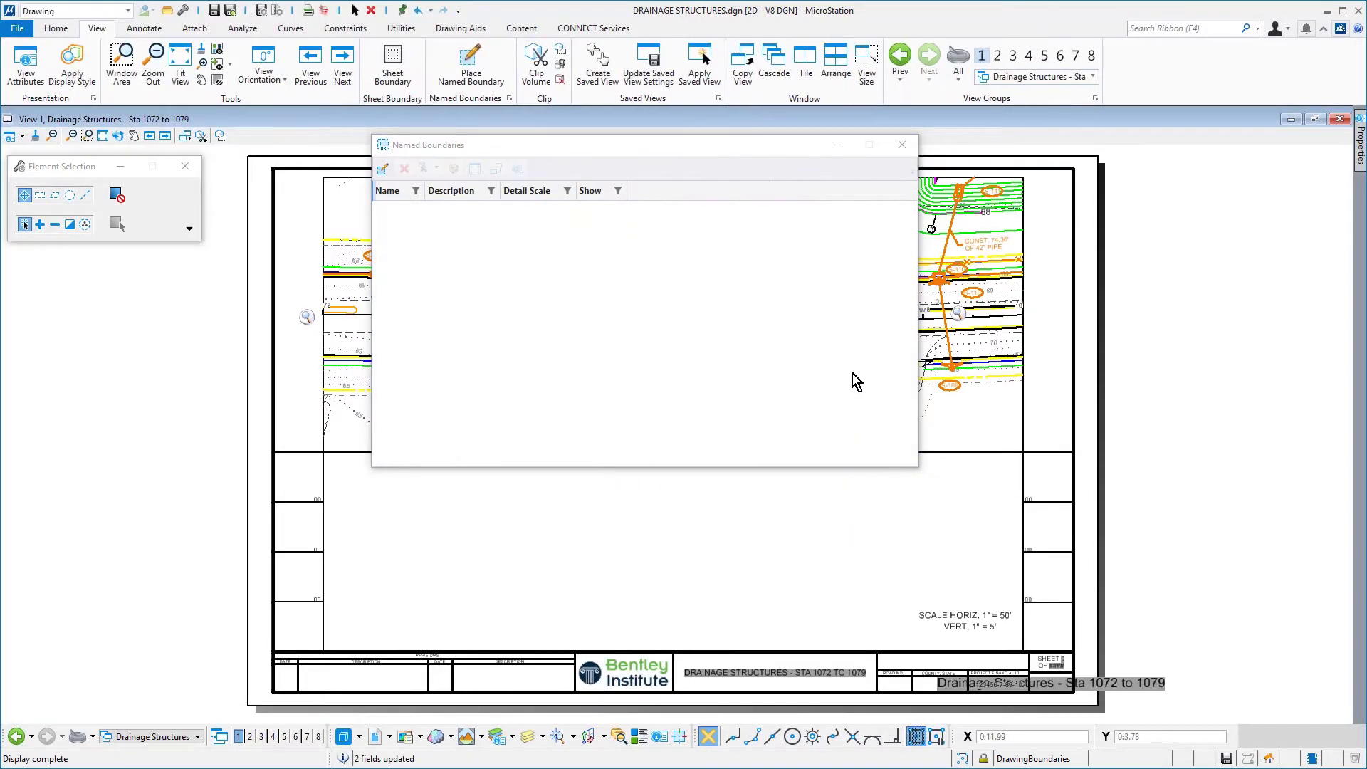
Step: Close the Named Boundaries dialog to show the new Sta 1072 to 1079 plan sheet
left_click(904, 145)
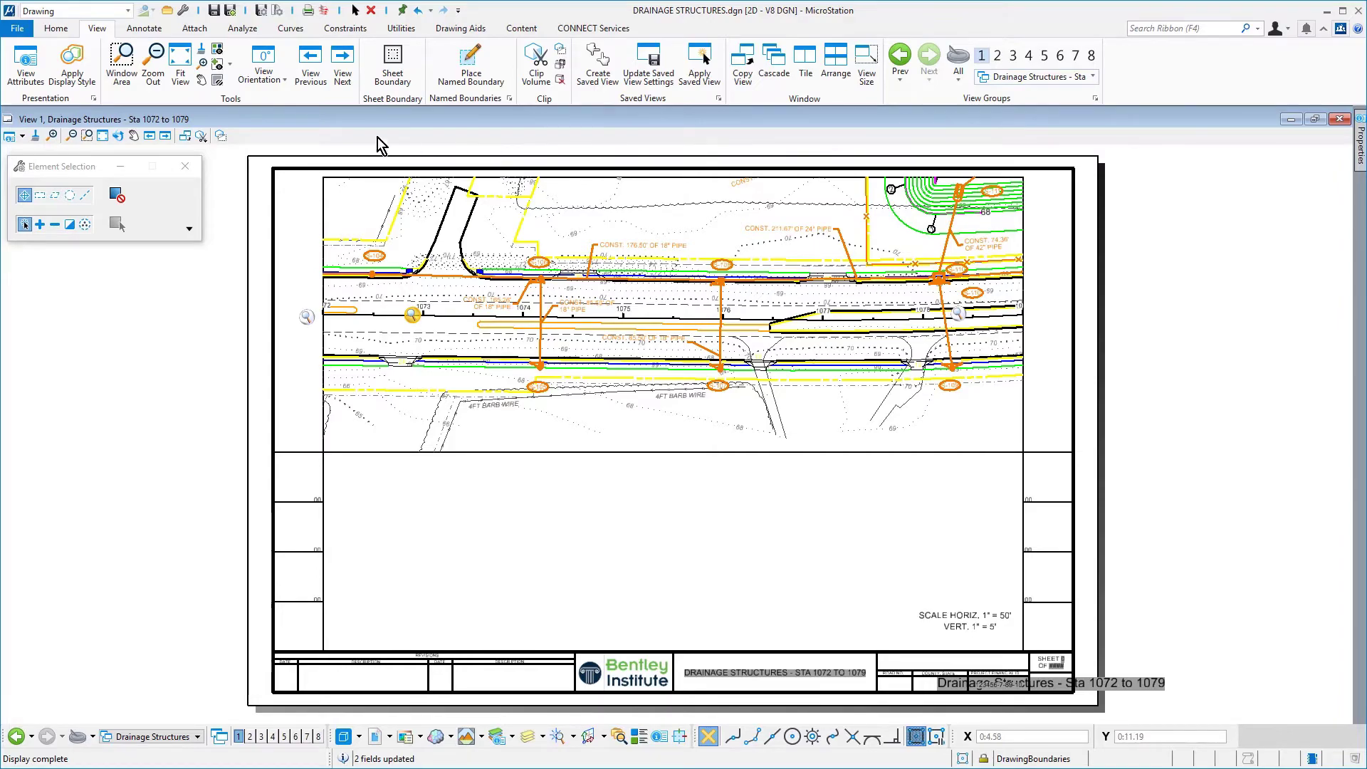
Step: Open profrd01.dgn and zoom in on the profile around stations 1073+00 to 1081+00
left_click(25, 30)
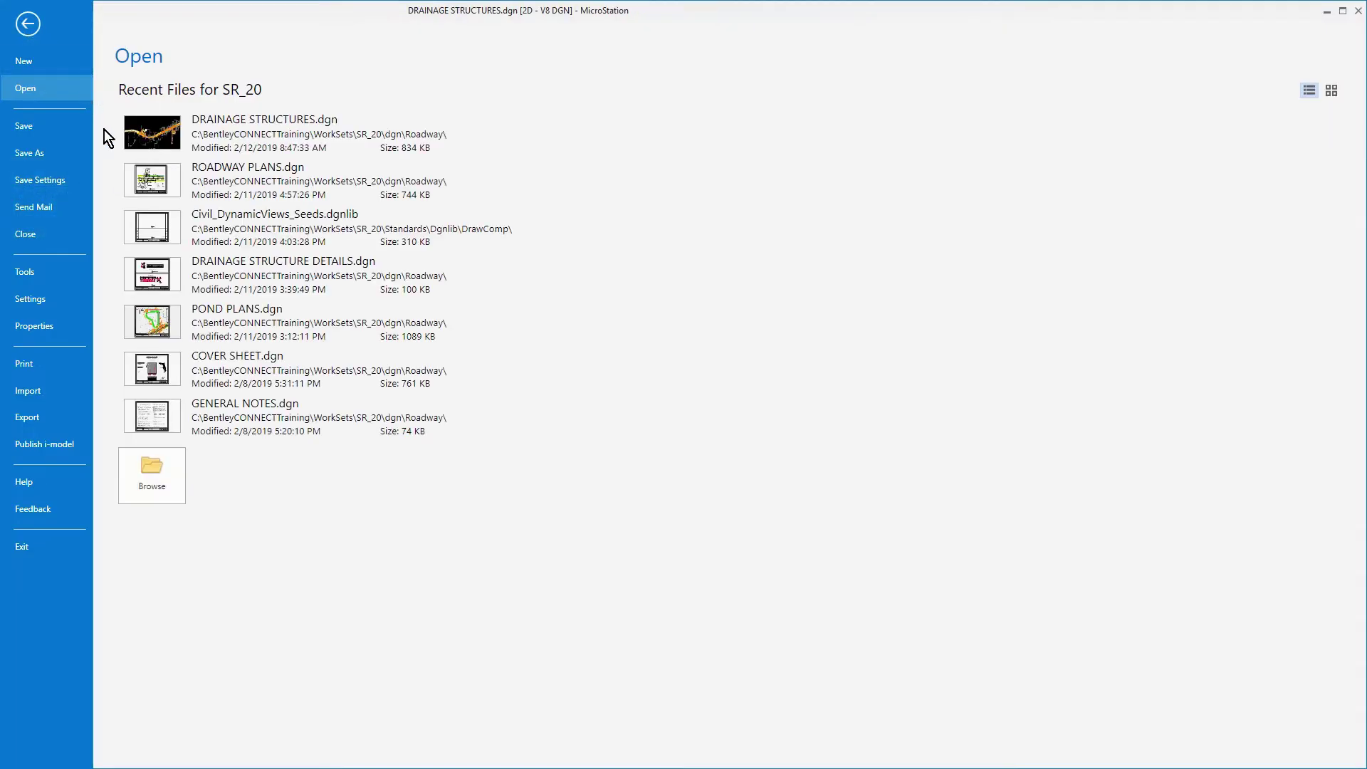
left_click(159, 487)
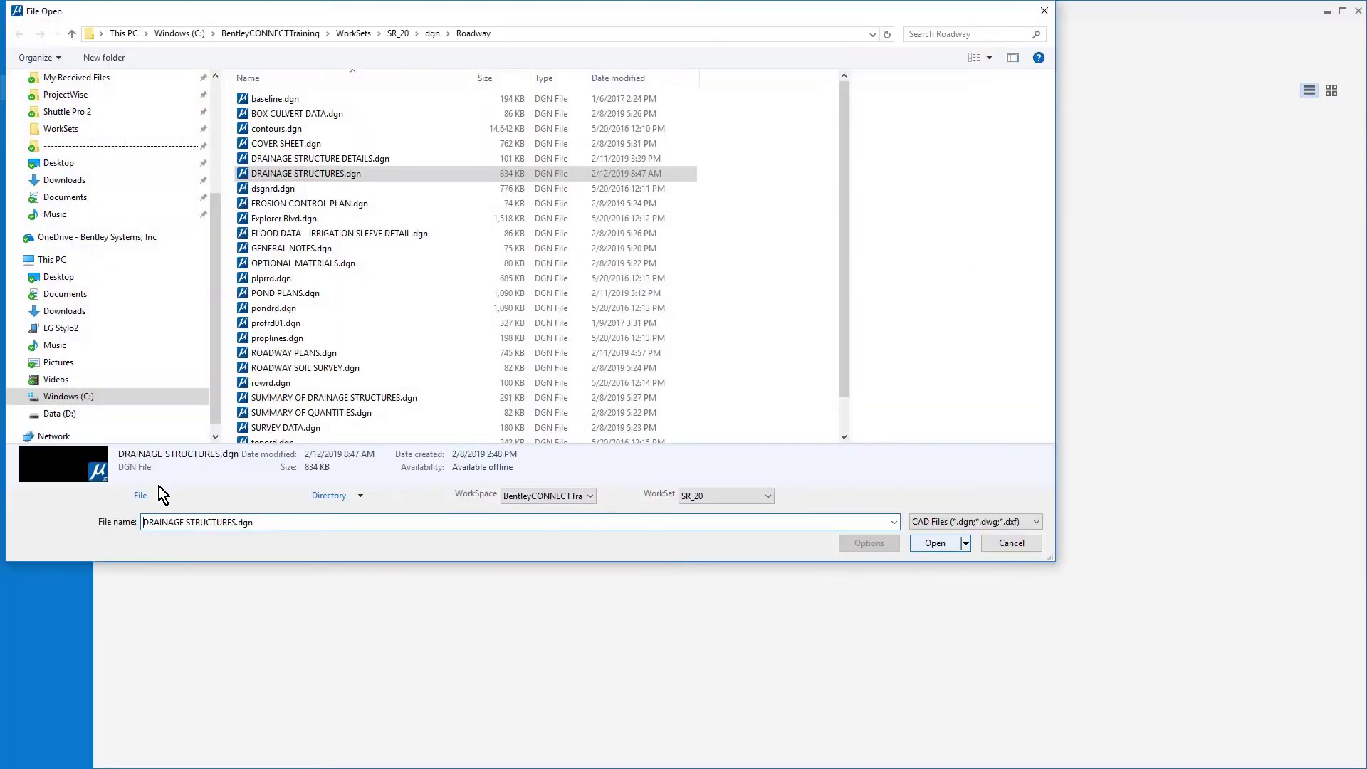
left_click(318, 327)
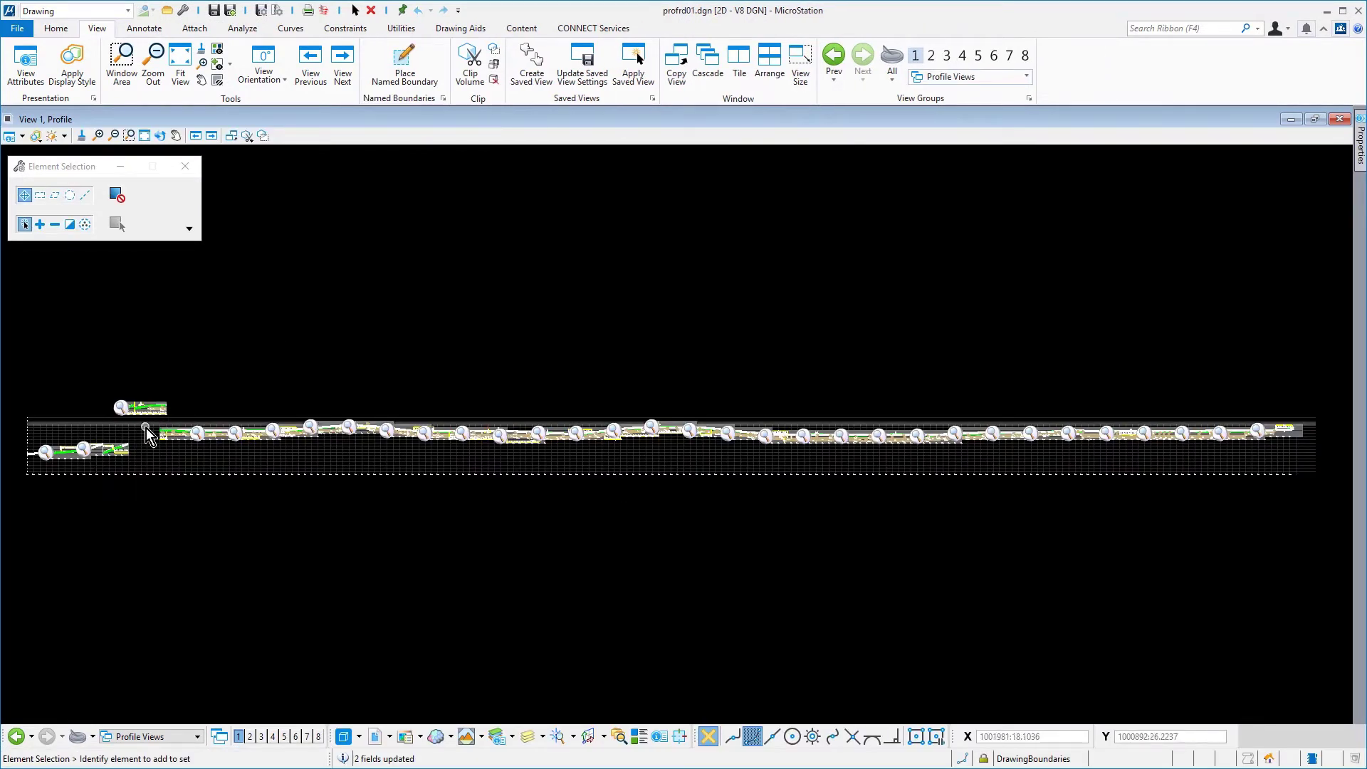
scroll(148, 439, "up", 1)
scroll(148, 439, "up", 4)
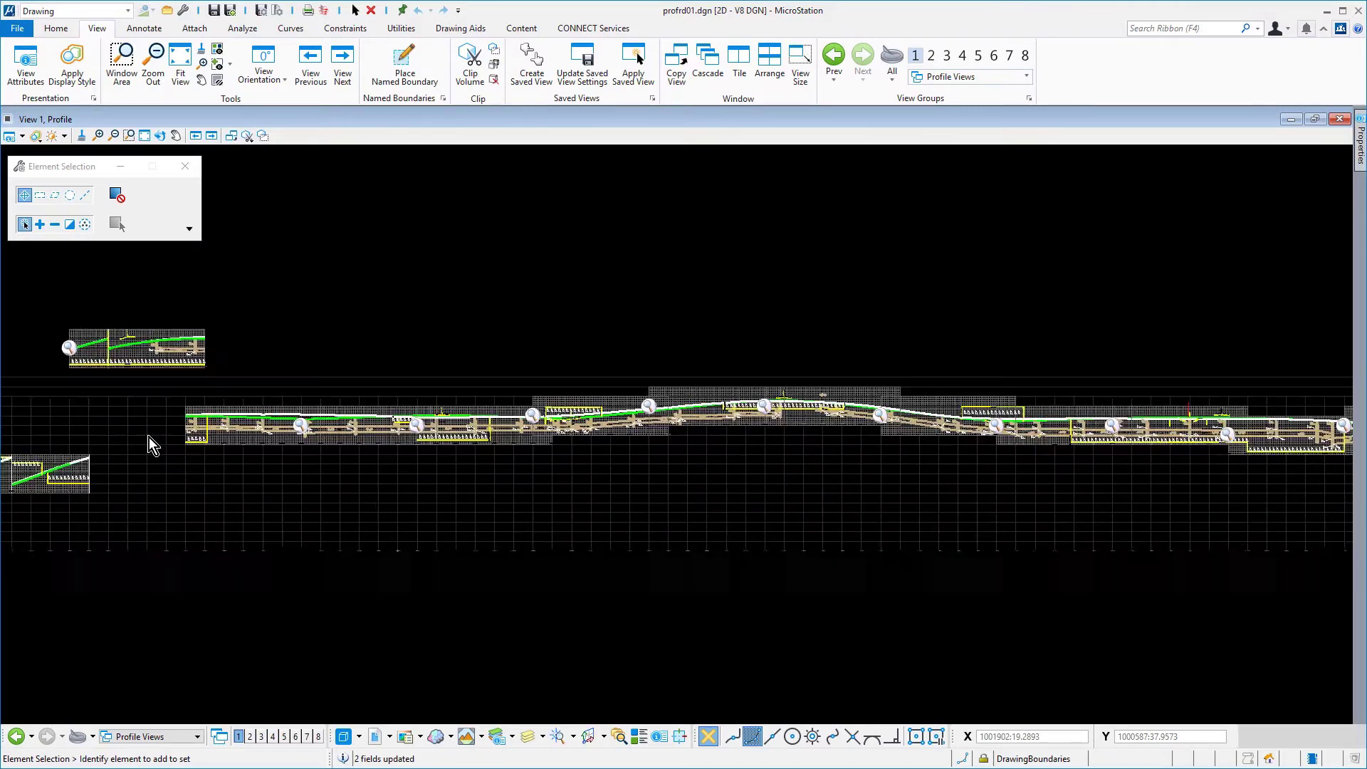
scroll(149, 437, "up", 3)
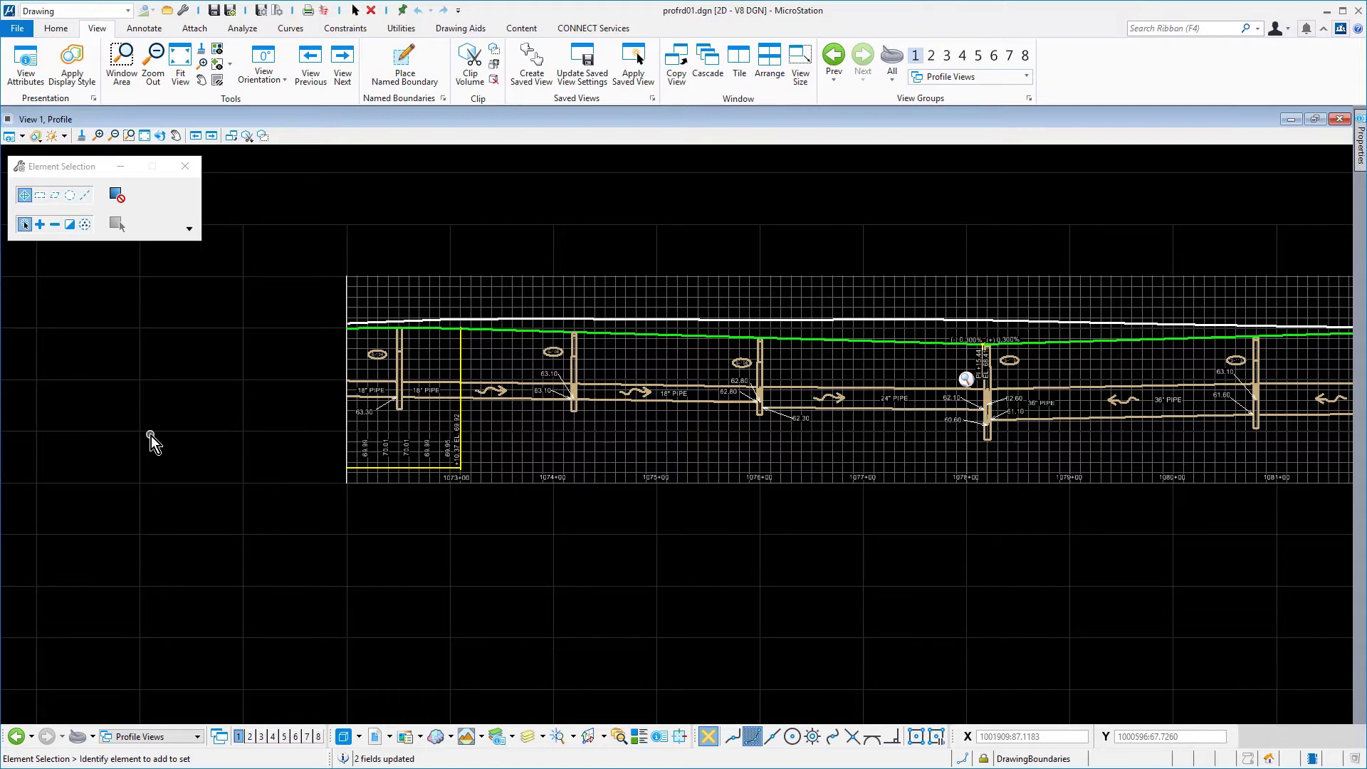
Step: Start a named boundary from drawing boundary NB PP - Profile, named 'RD Profile - Sta 1072 to 1079'
left_click(412, 74)
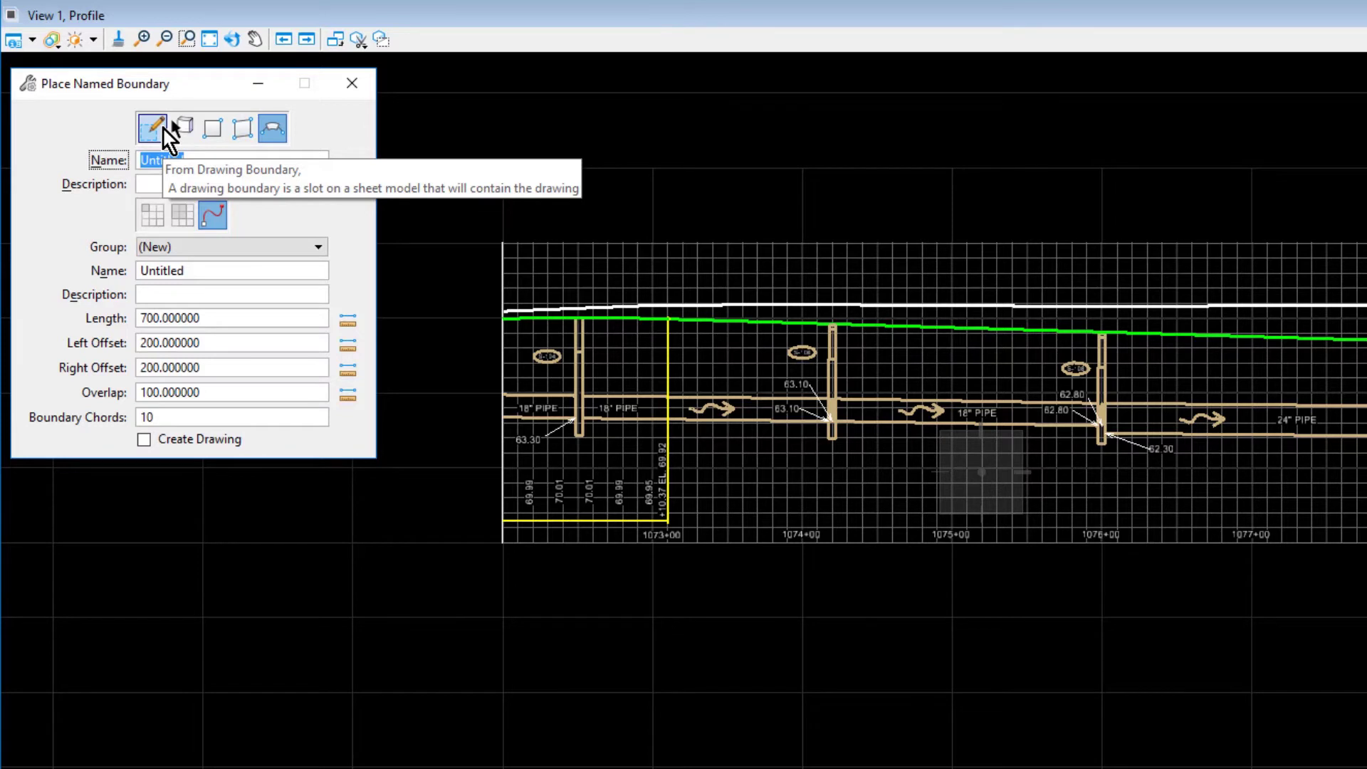
left_click(162, 127)
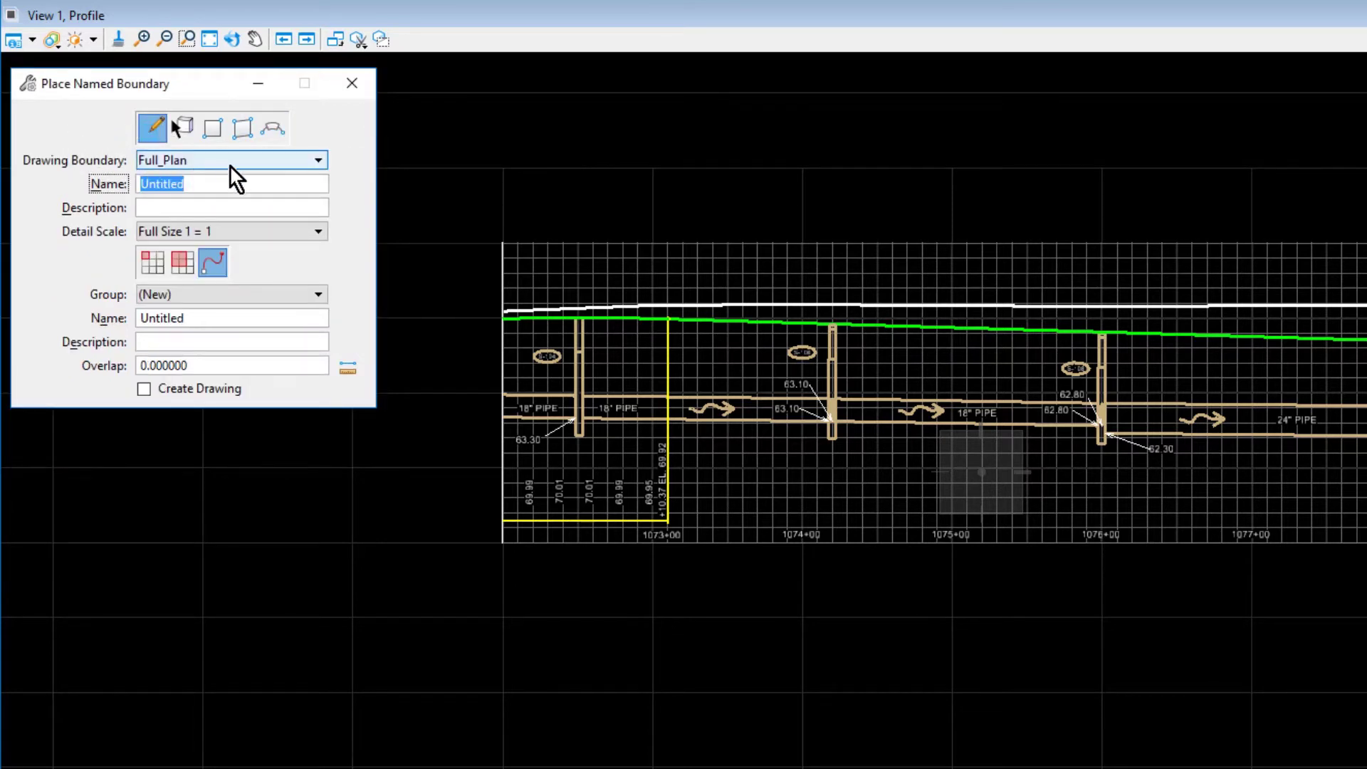
left_click(251, 162)
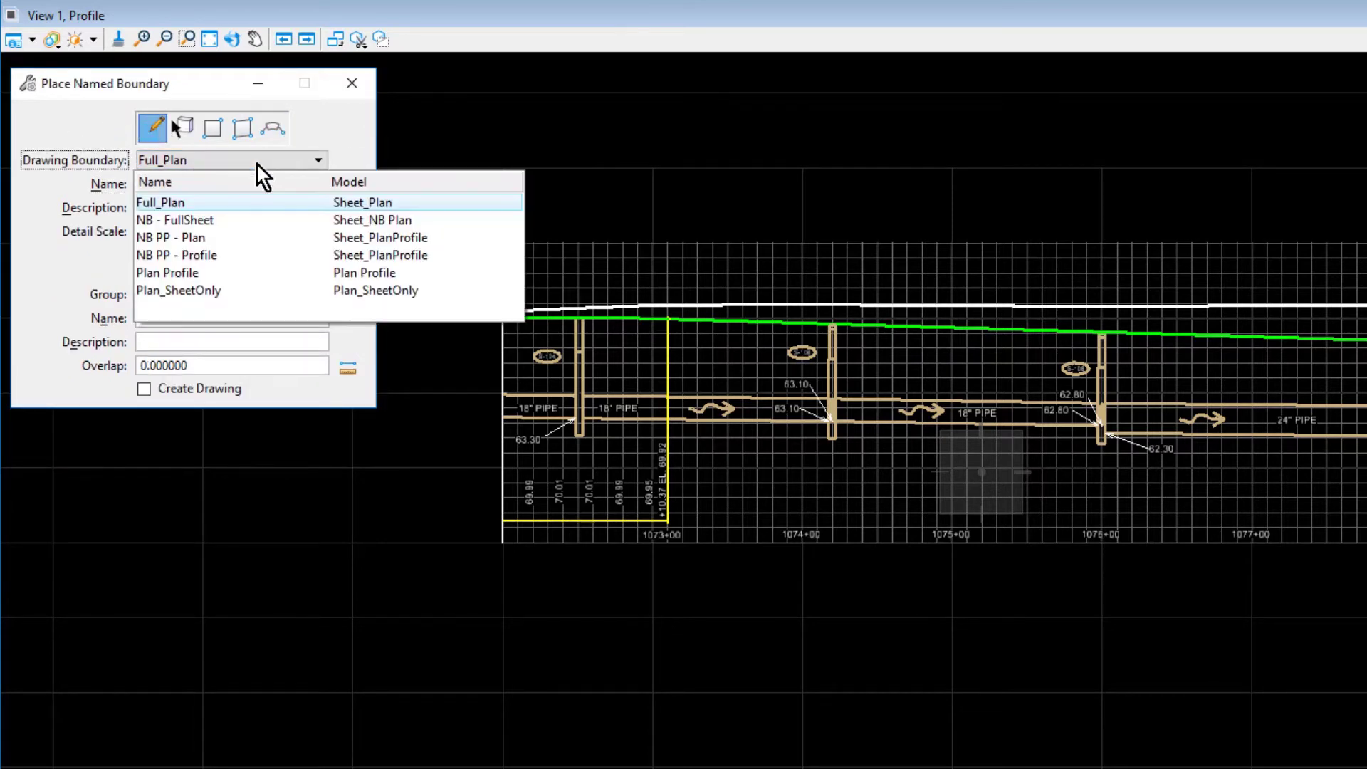
left_click(242, 254)
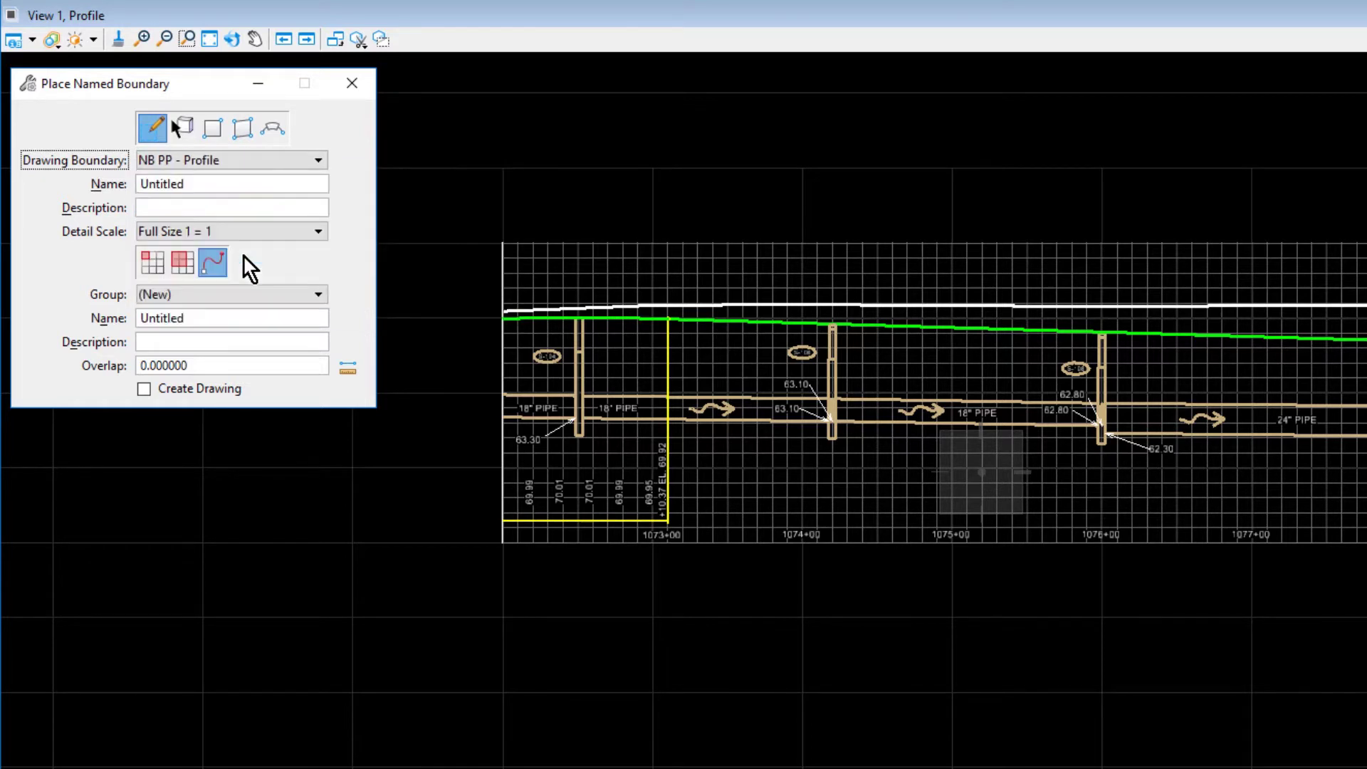
left_click_drag(206, 184, 171, 182)
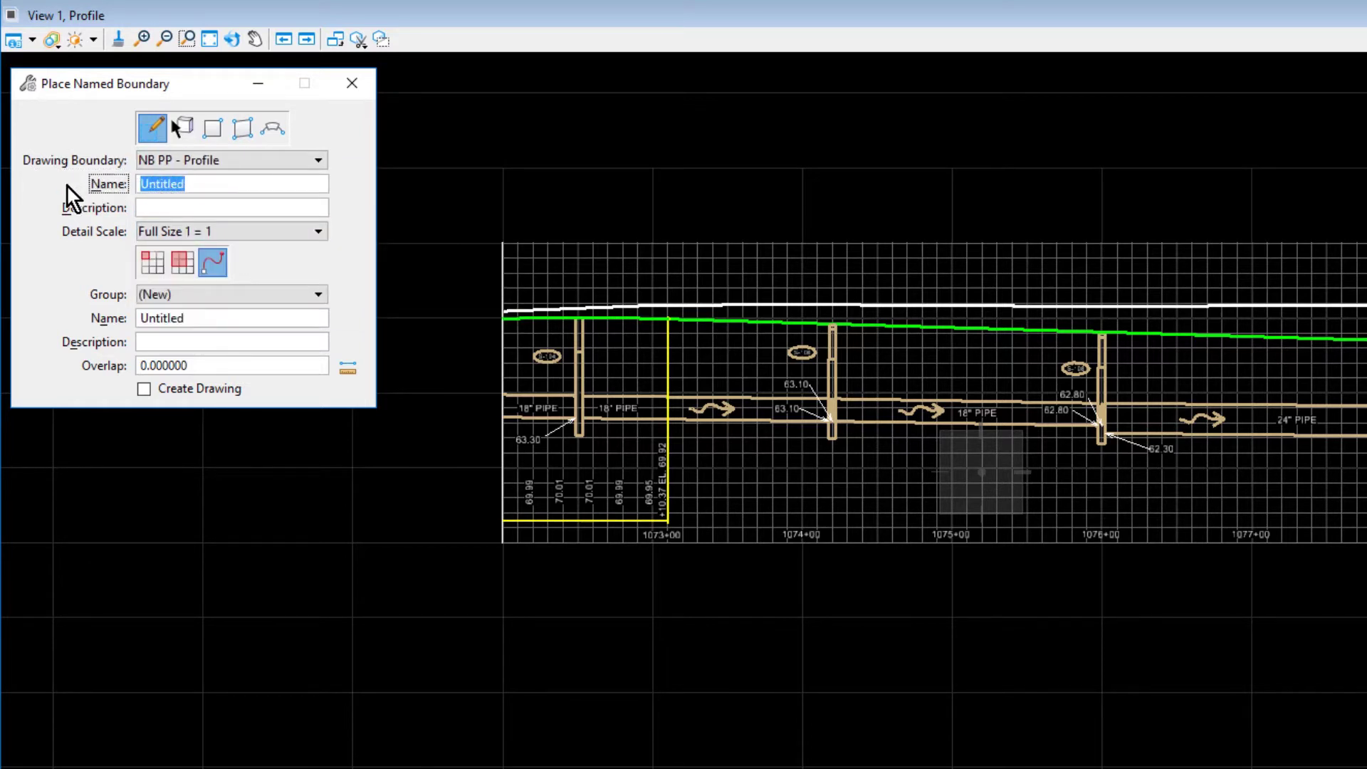
type("RD Profile - Sta 1072 to 1079")
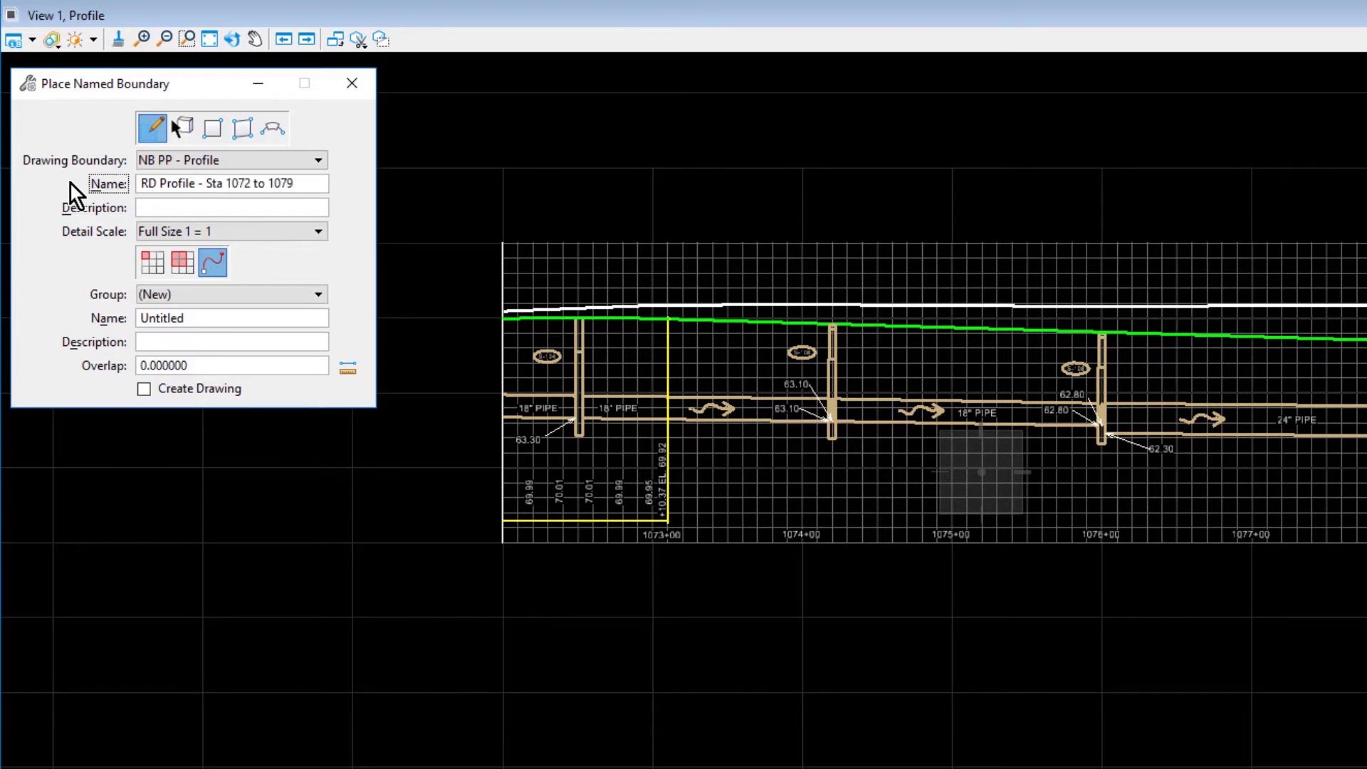
key("Tab")
Step: Set 1"=50' scale, single mode and Create Drawing, then place it at the profile's left edge with midpoint snap
left_click(276, 232)
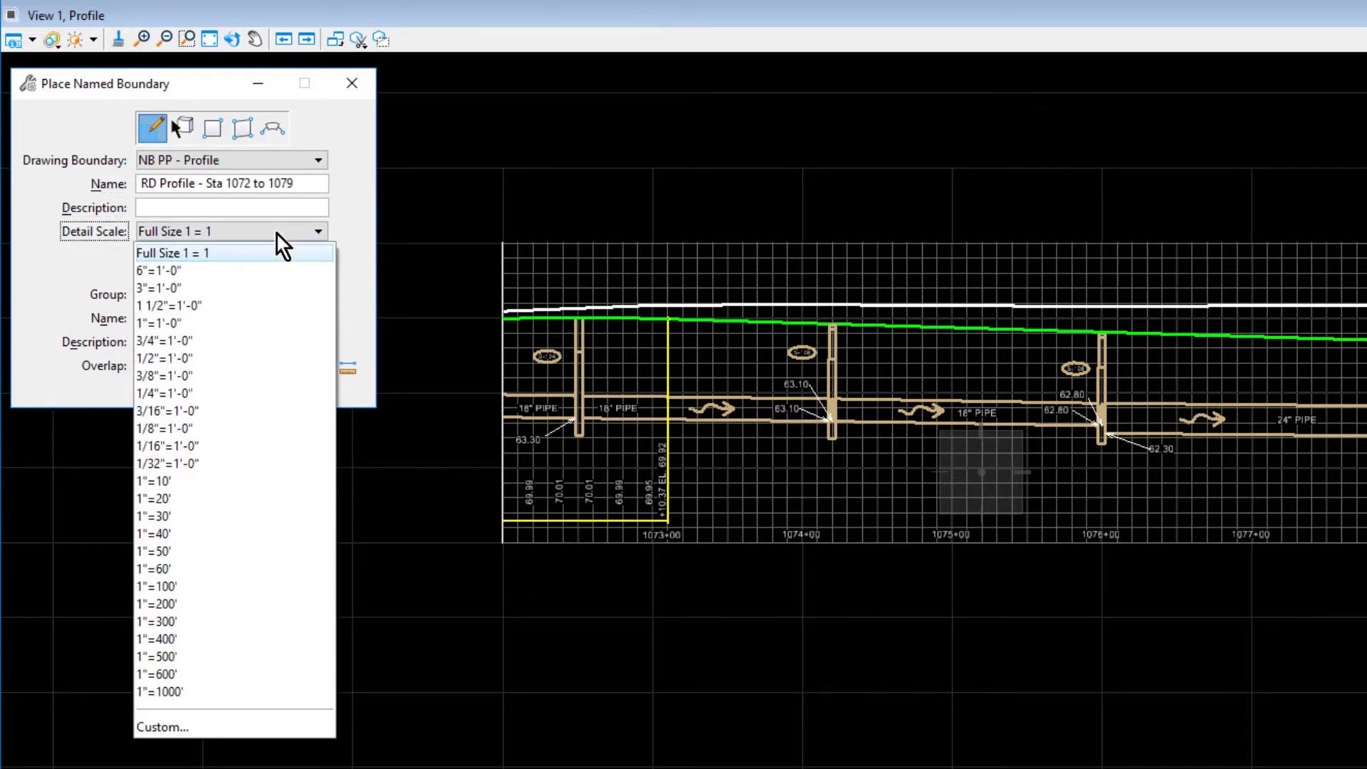
left_click(201, 552)
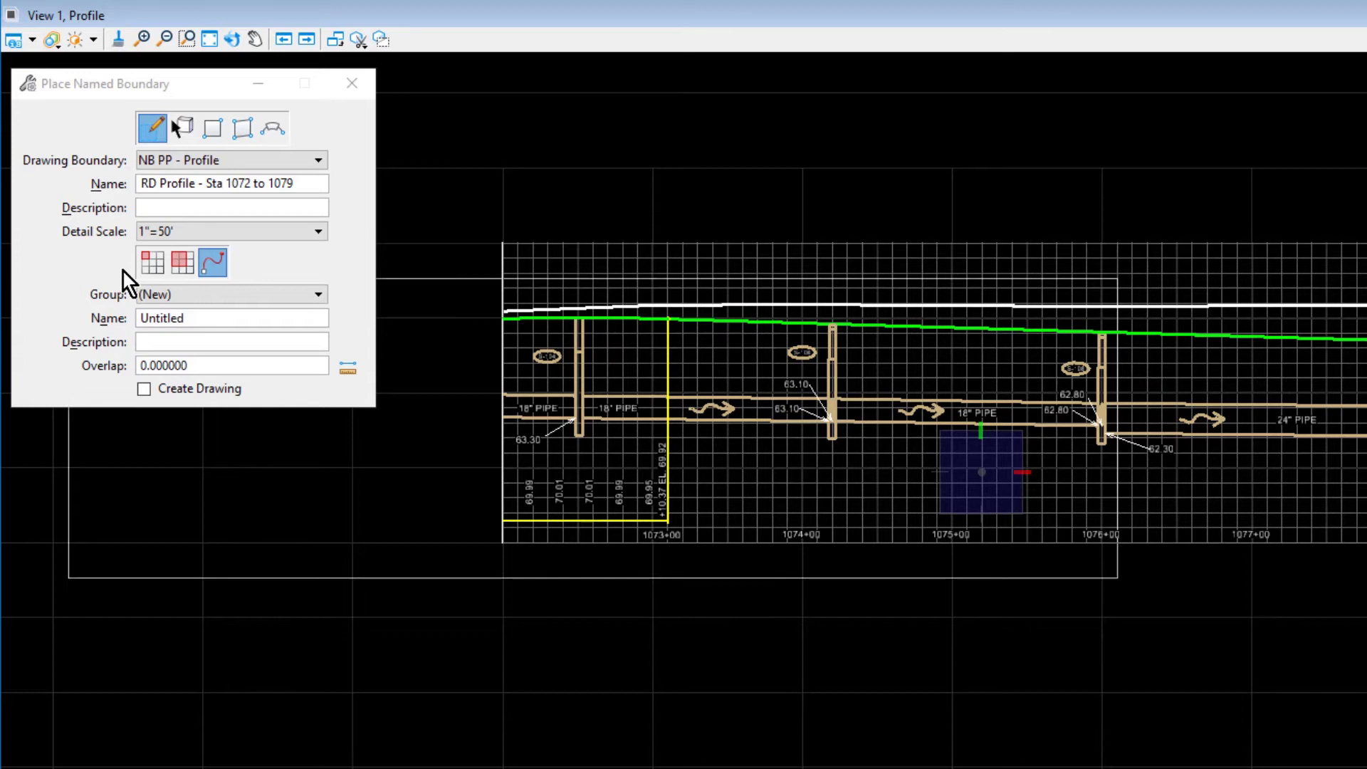
left_click(149, 268)
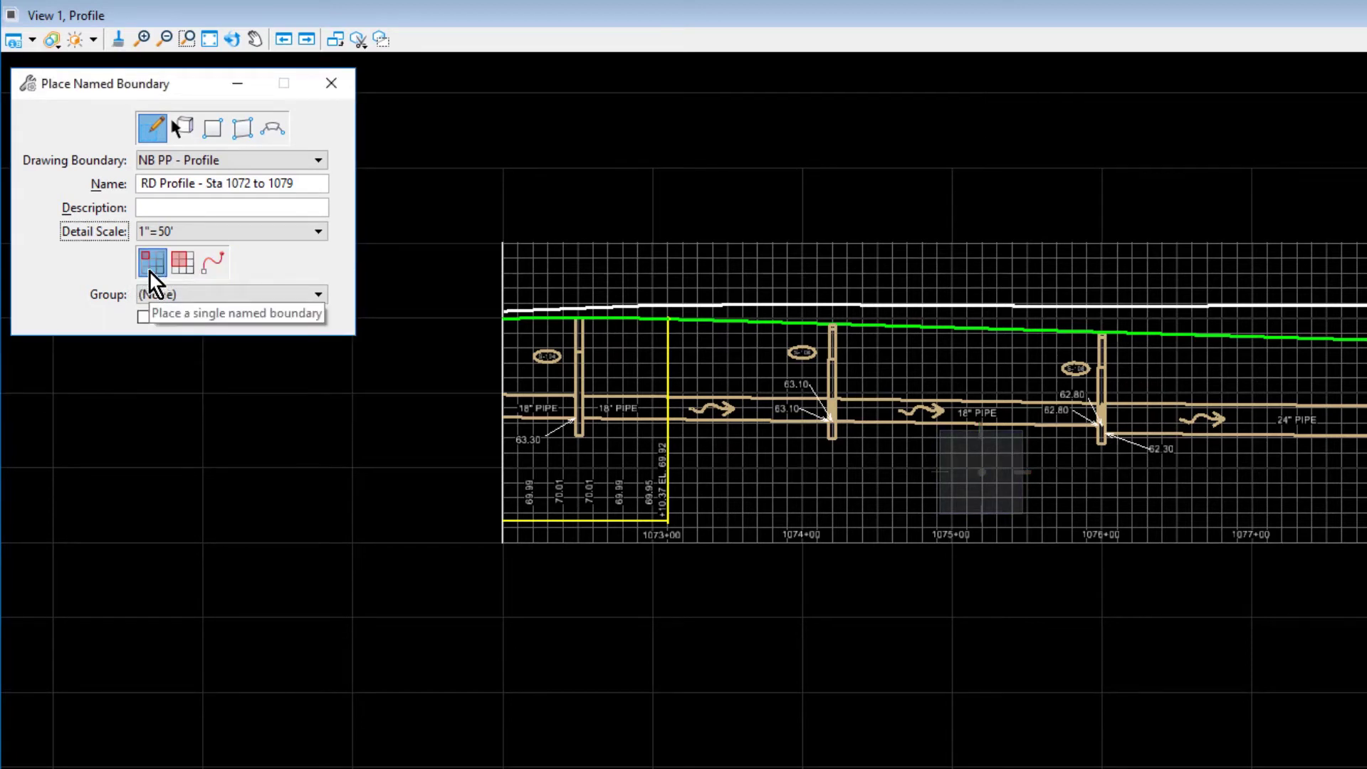
left_click(142, 316)
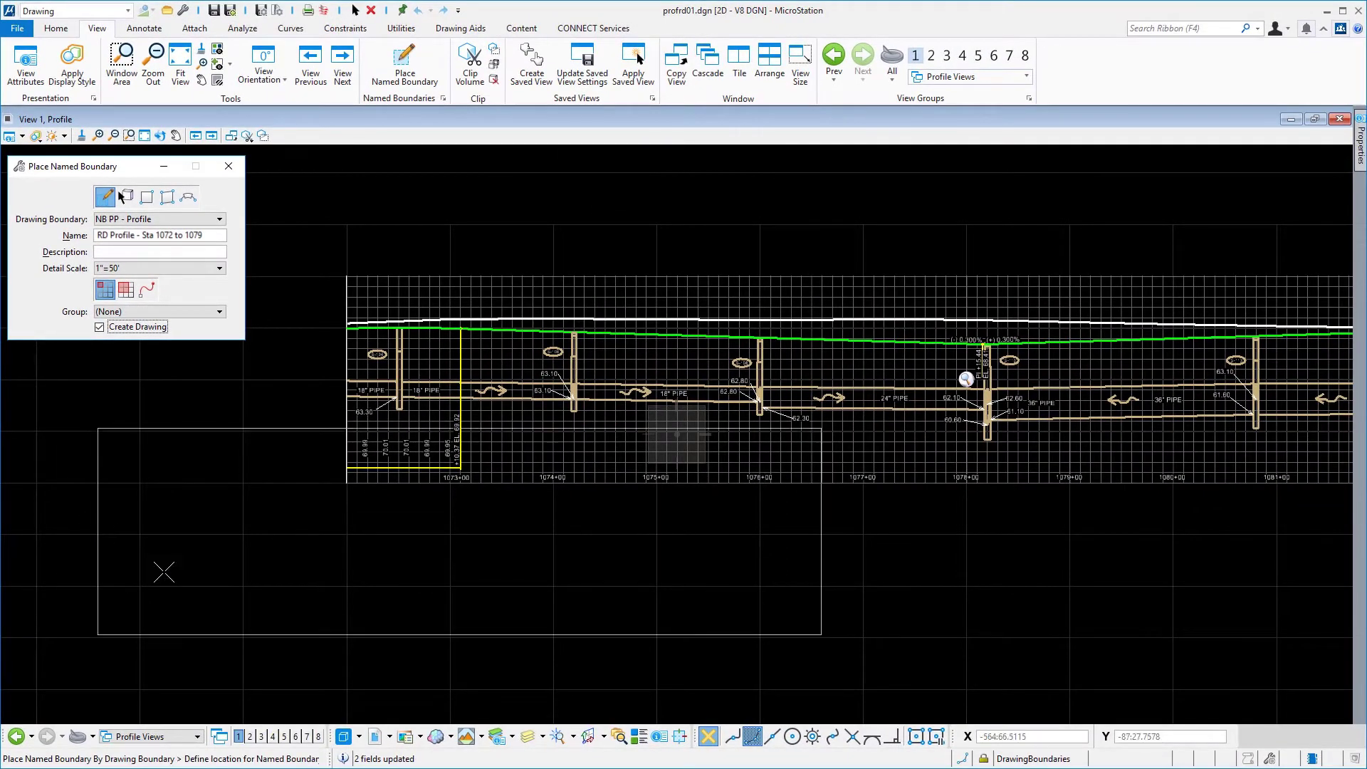
left_click(772, 736)
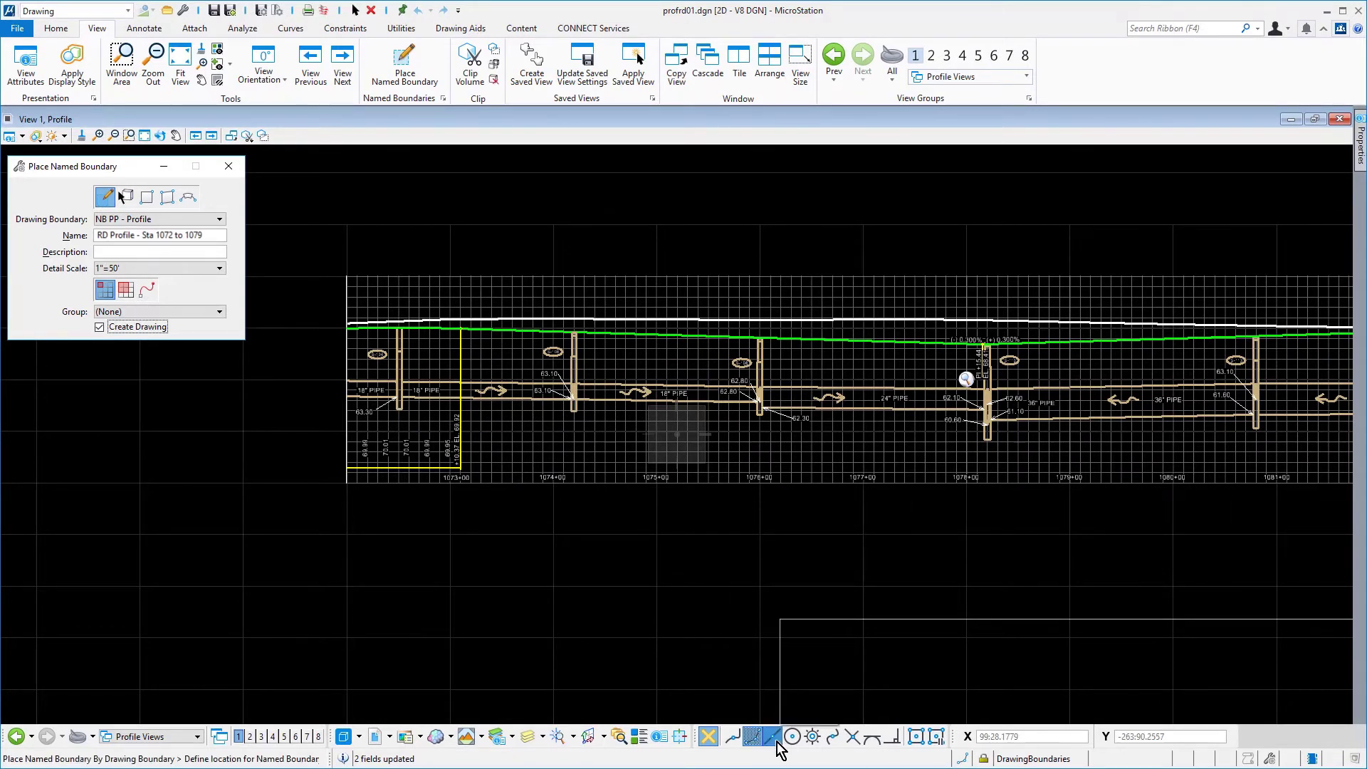
left_click(346, 377)
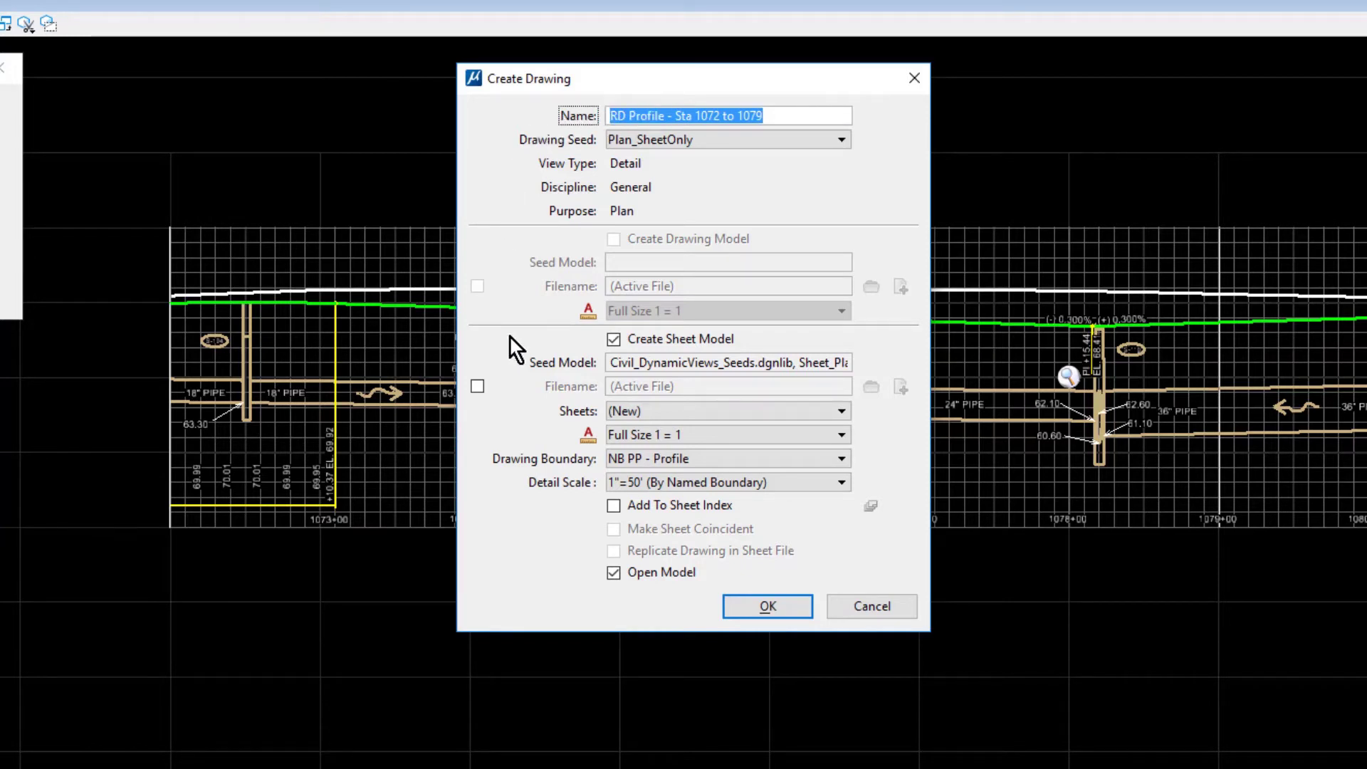
Step: Set the drawing's destination file to Roadway\DRAINAGE STRUCTURES.dgn
left_click(477, 387)
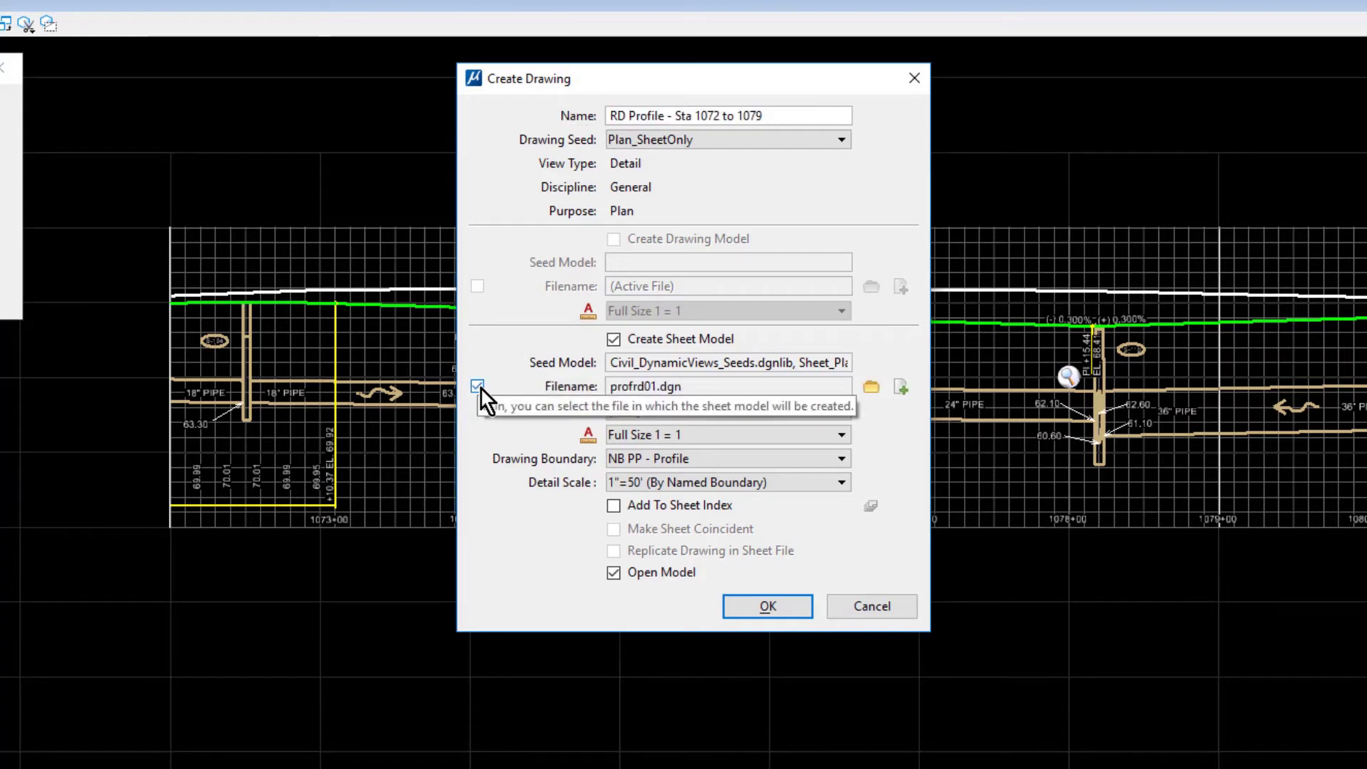
left_click(881, 385)
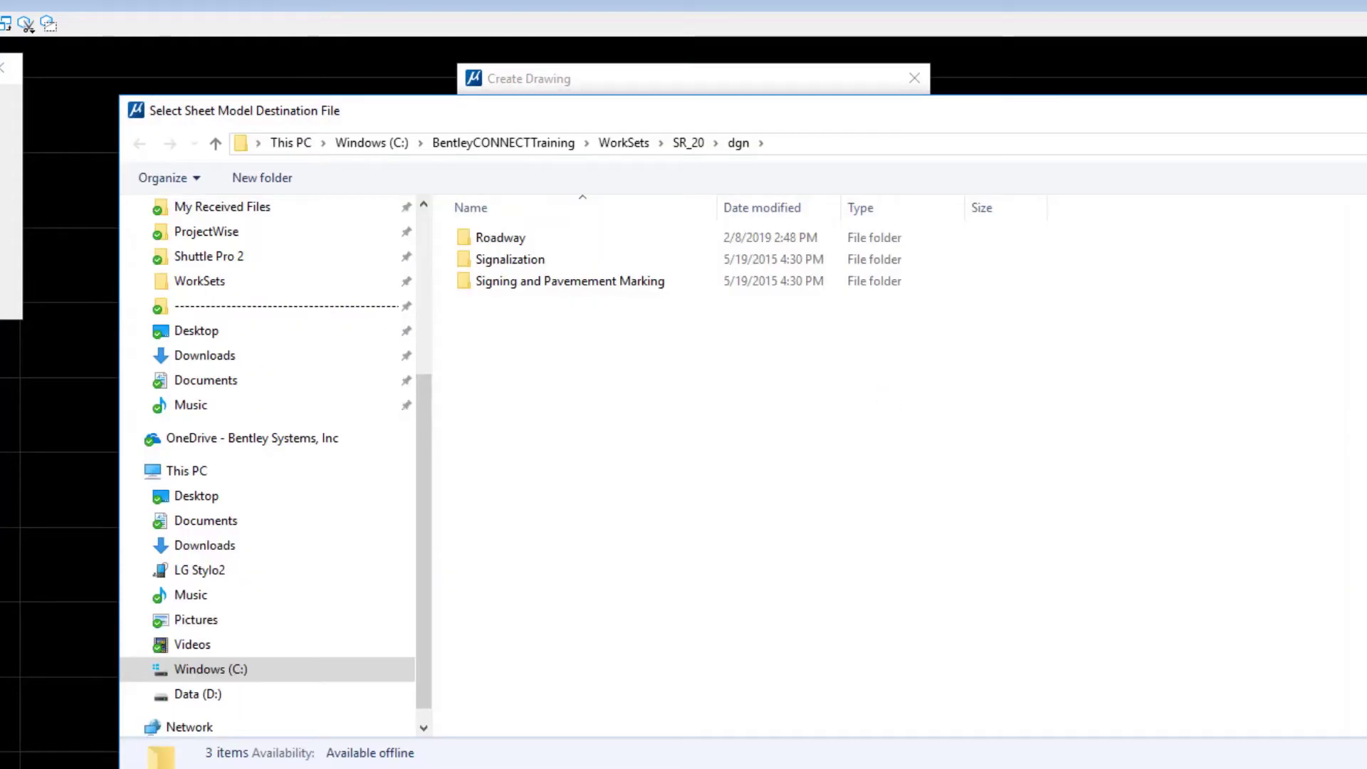
double_click(540, 235)
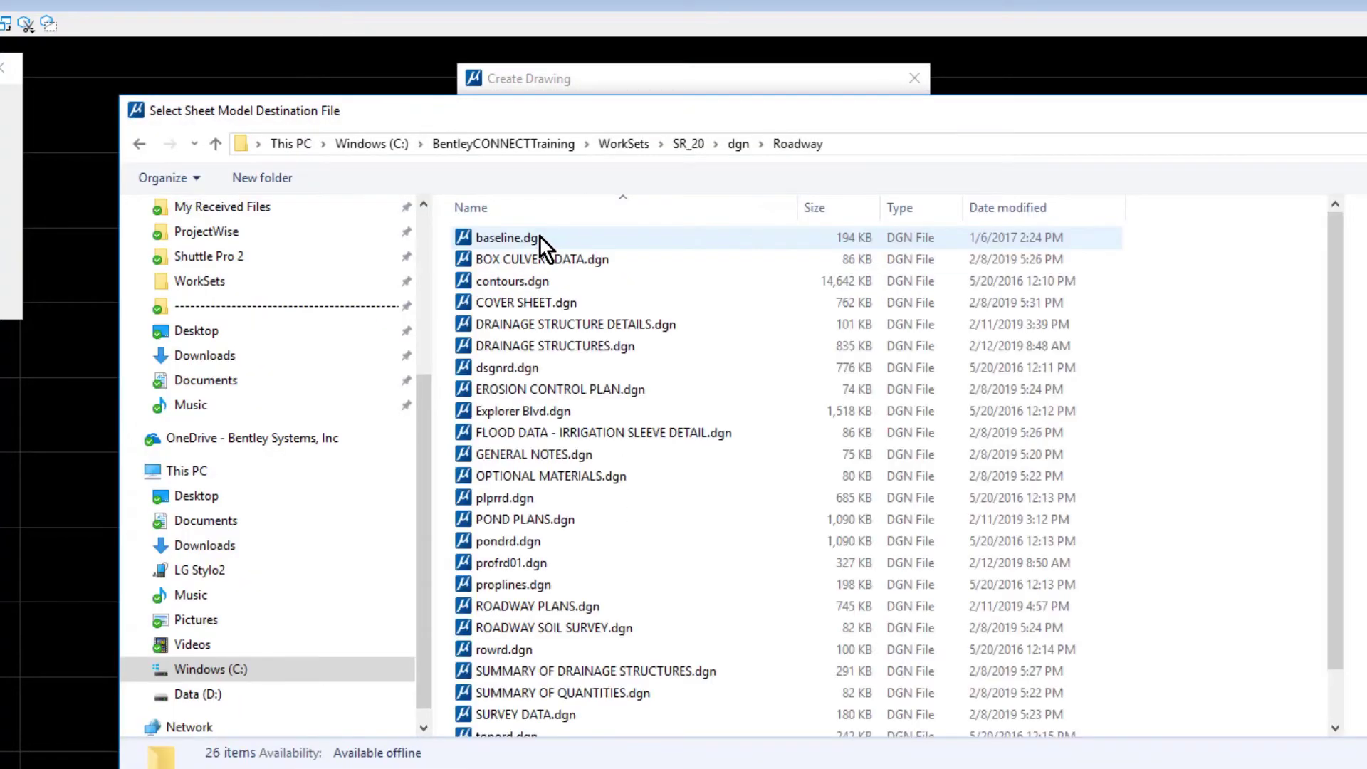
double_click(660, 342)
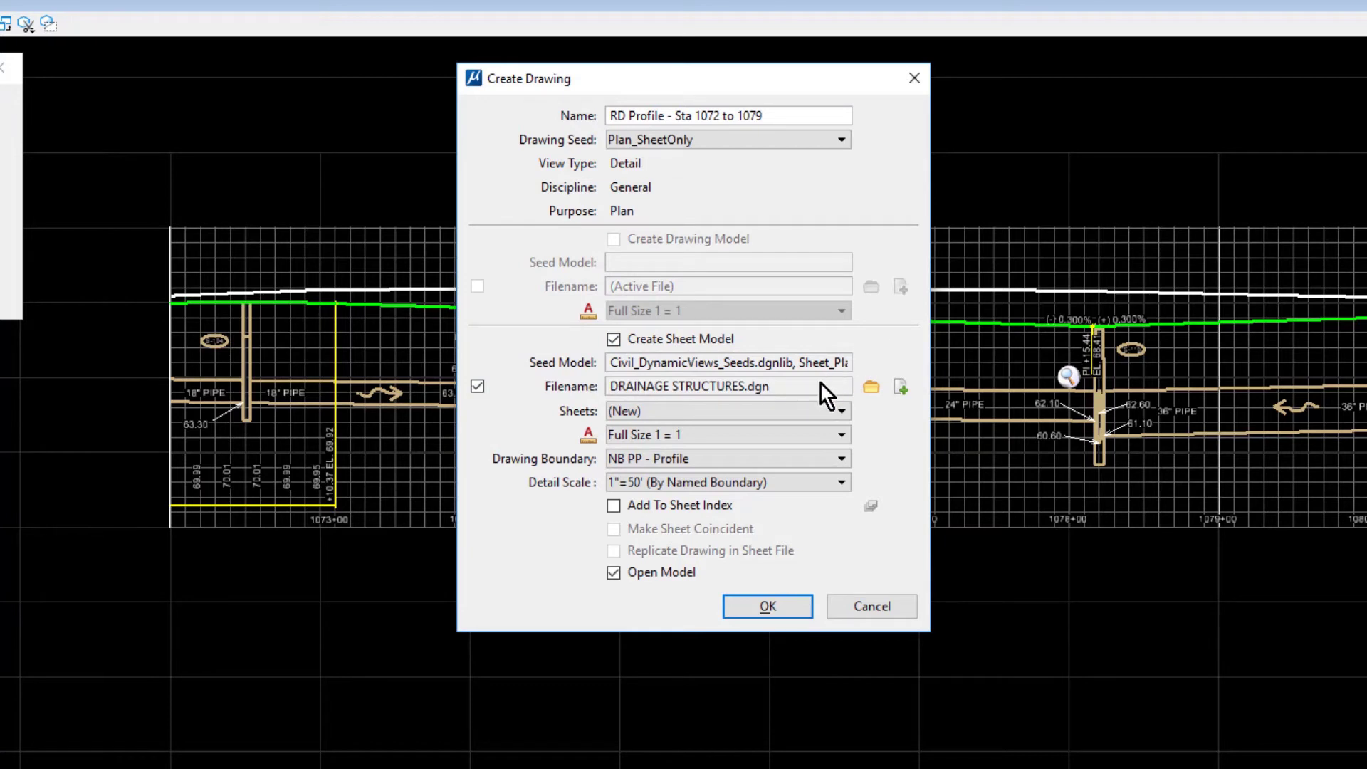
Step: Choose sheet 'Drainage Structures - Sta 1072 to 1079' and drawing boundary NB PP - Profile
left_click(816, 412)
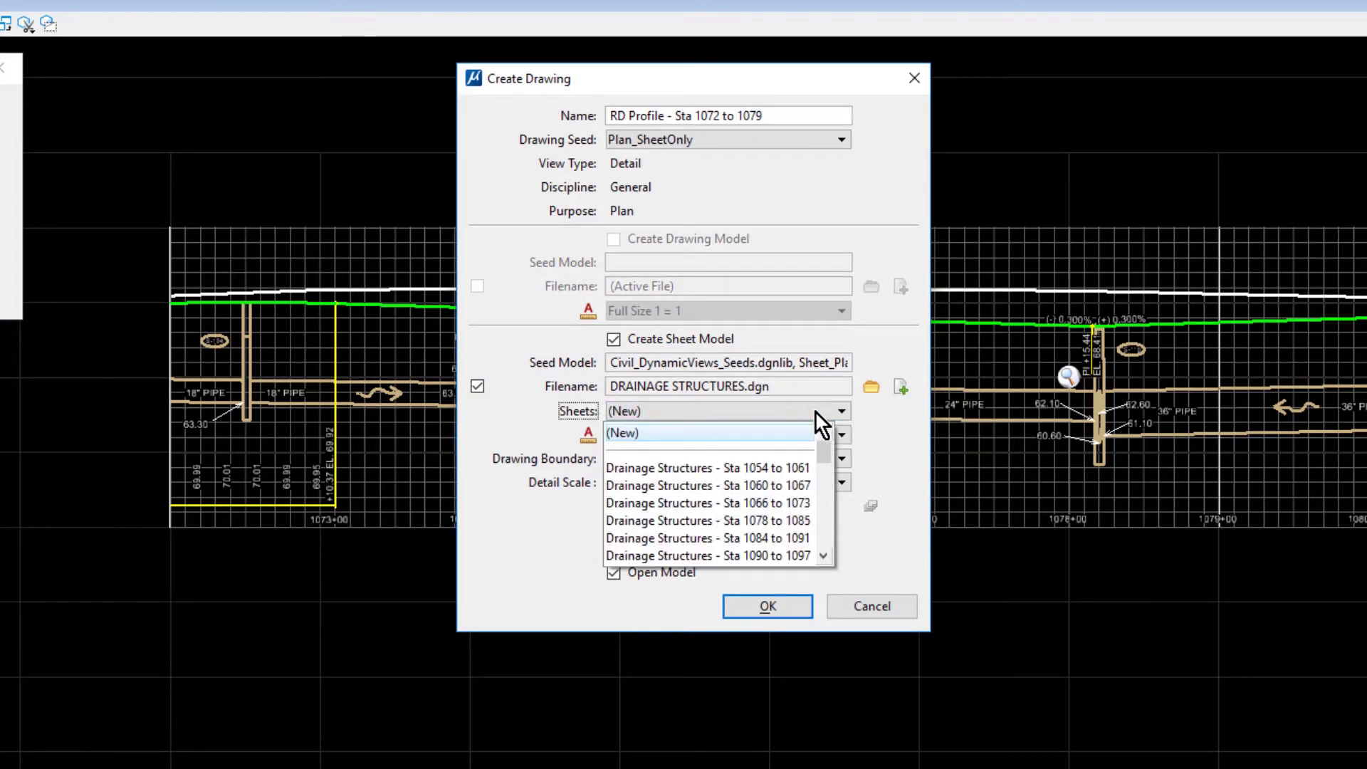
left_click_drag(827, 455, 831, 546)
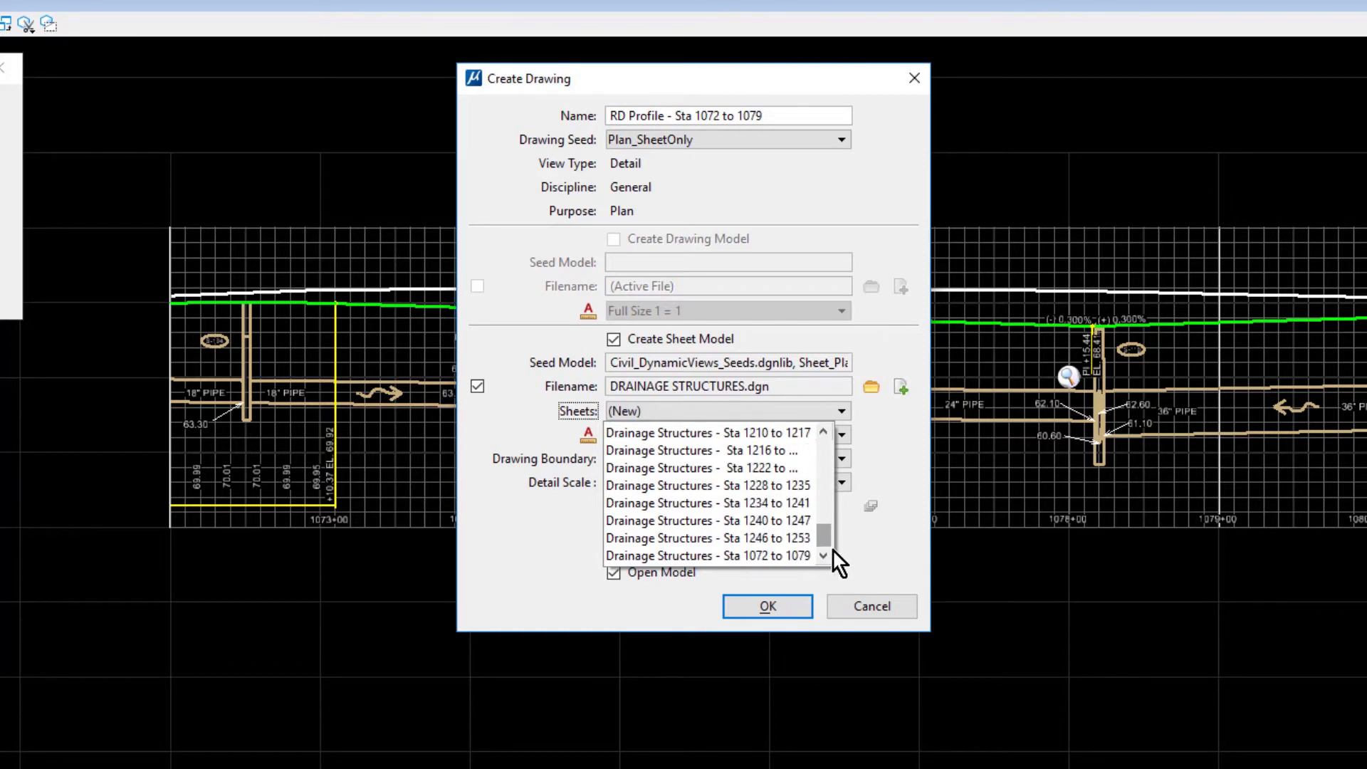
left_click(773, 556)
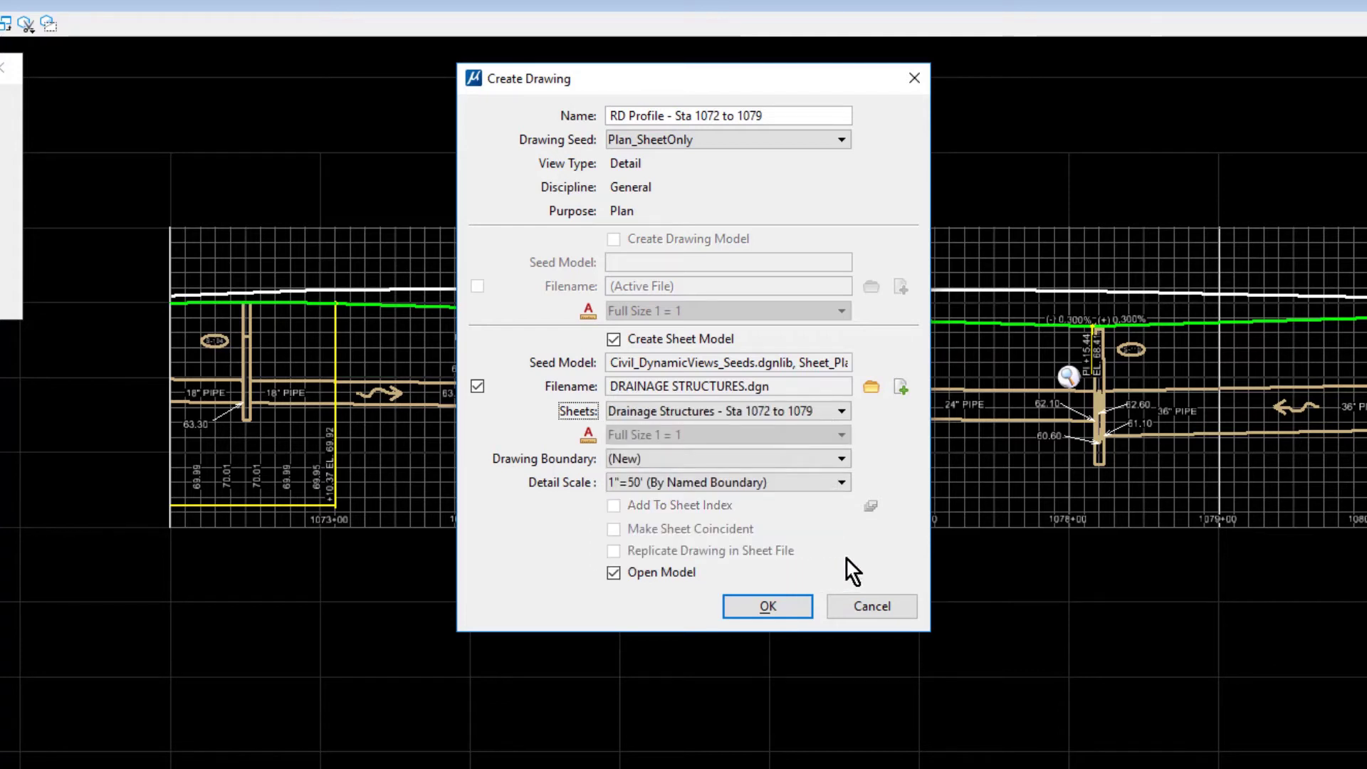
left_click(818, 458)
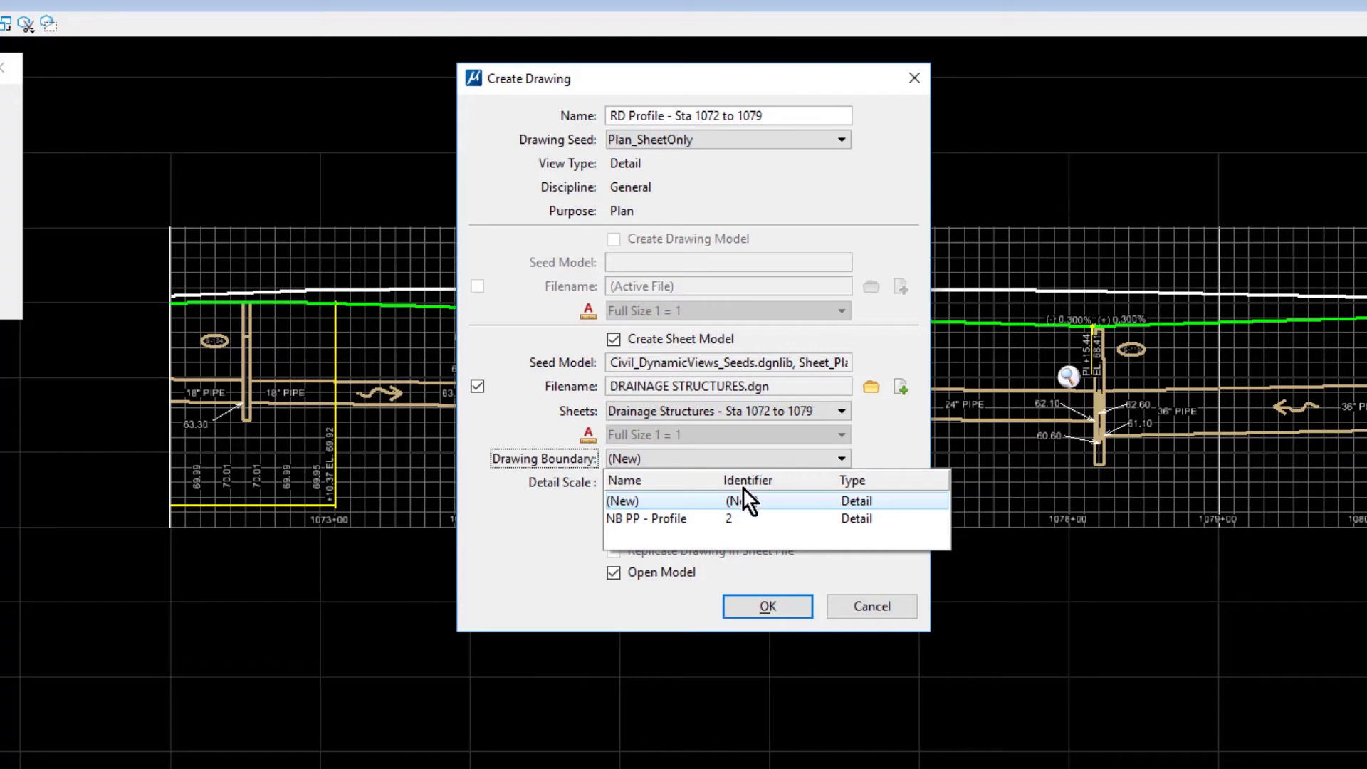
left_click(704, 519)
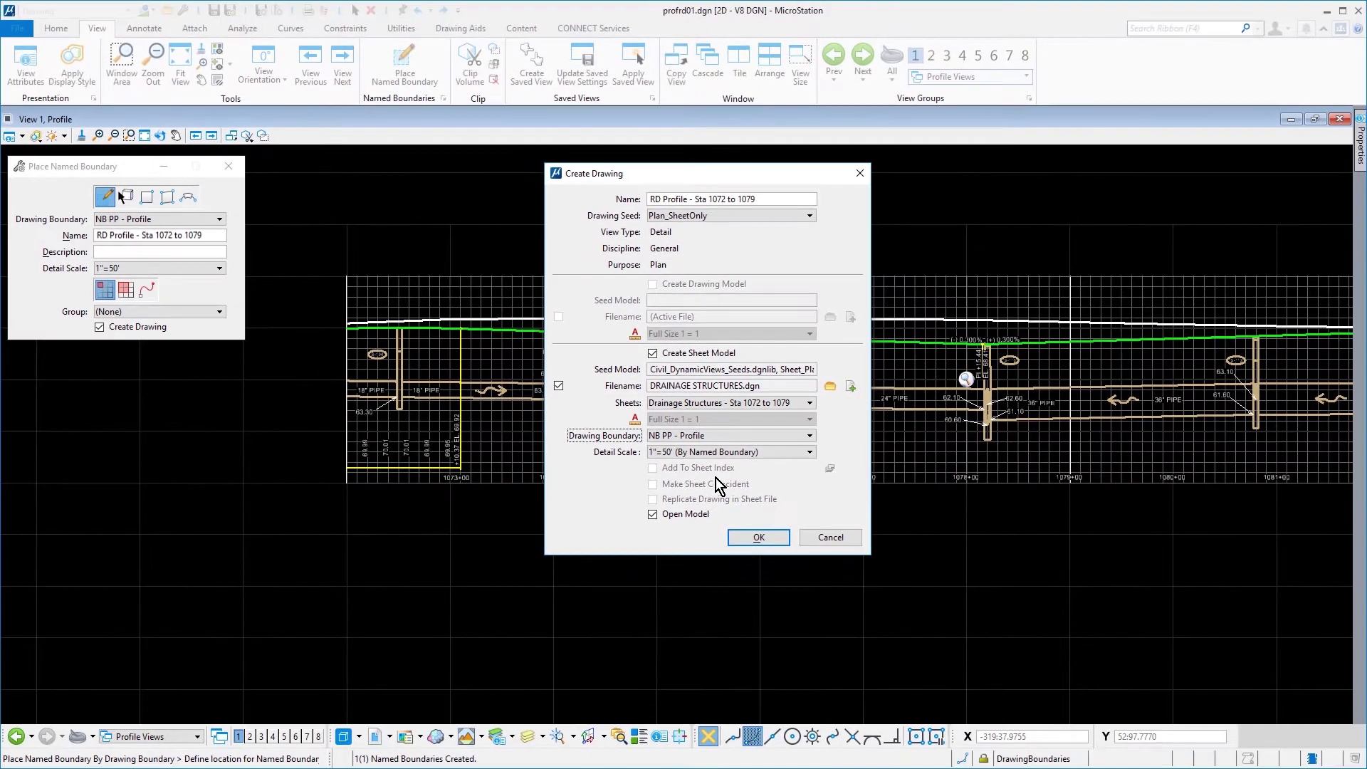
Step: Confirm Create Drawing so the pipe profile appears below the plan on the Sta 1072 to 1079 sheet
left_click(775, 537)
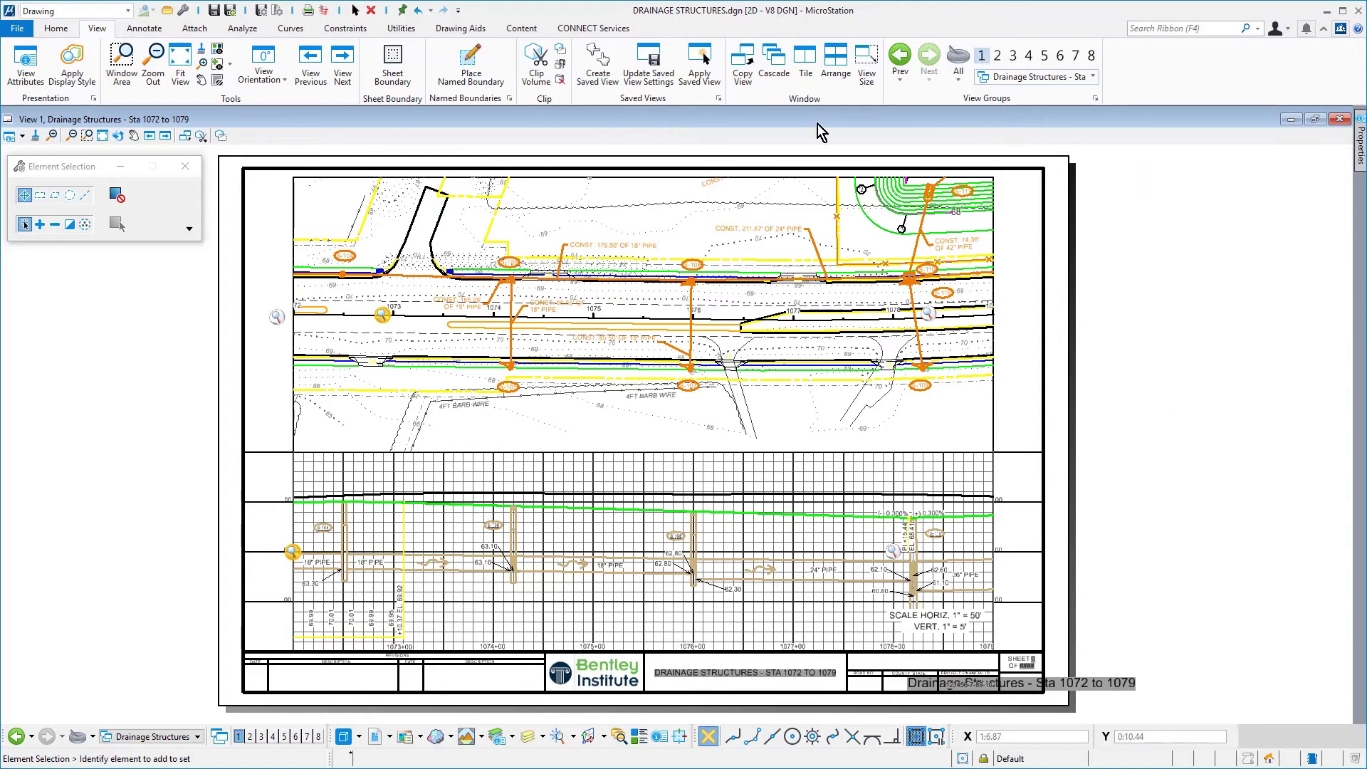
Step: Open Explorer, make the Sheet Index editable, and expand SR_20 > ROADWAY PLANS > Drainage Plans/Profiles
left_click(53, 29)
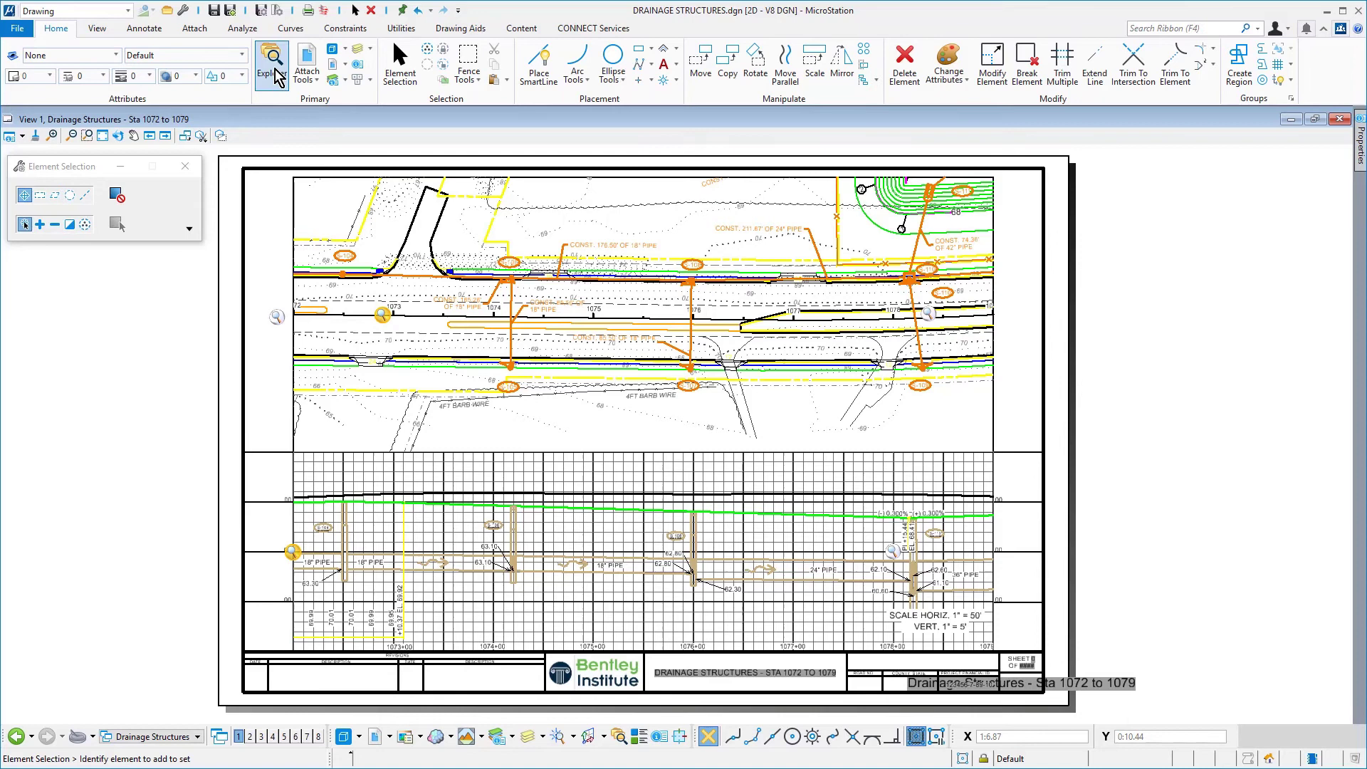
left_click(276, 75)
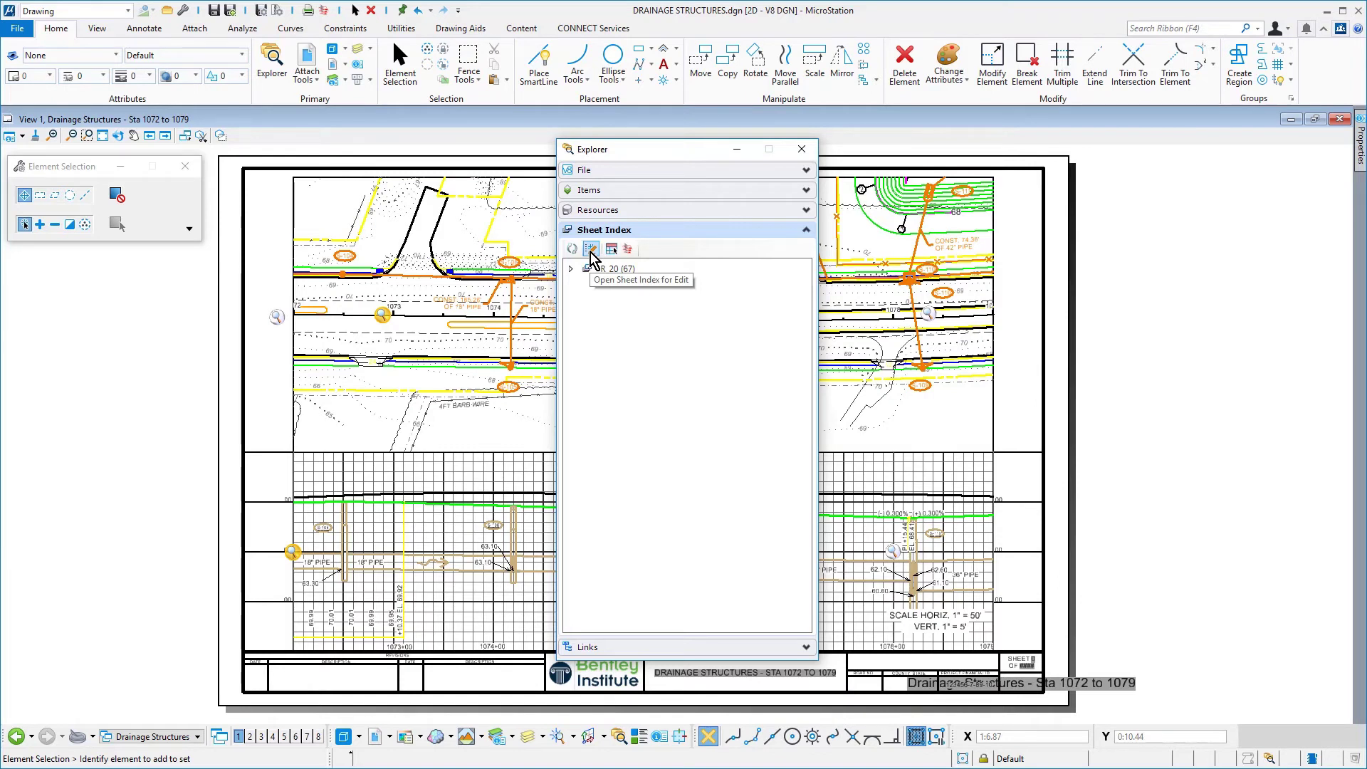
left_click(591, 249)
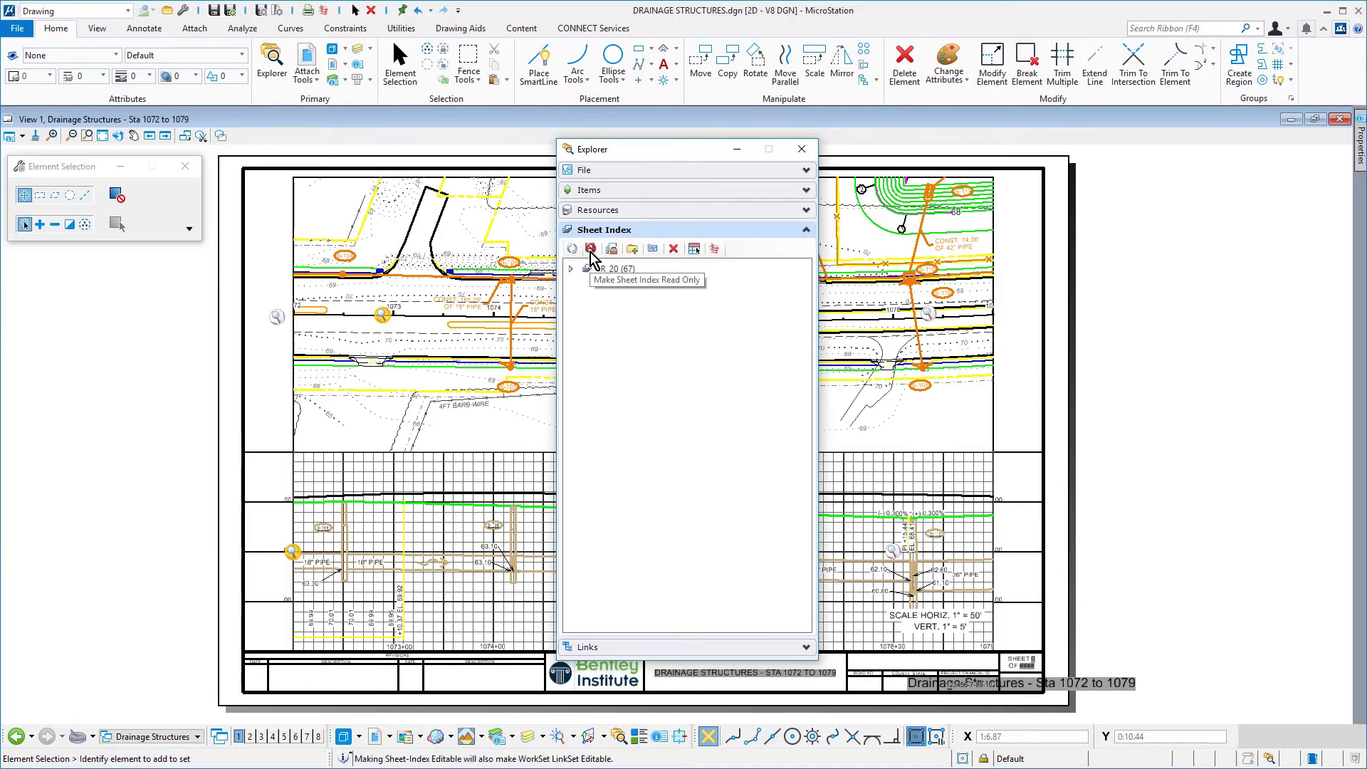
left_click(570, 269)
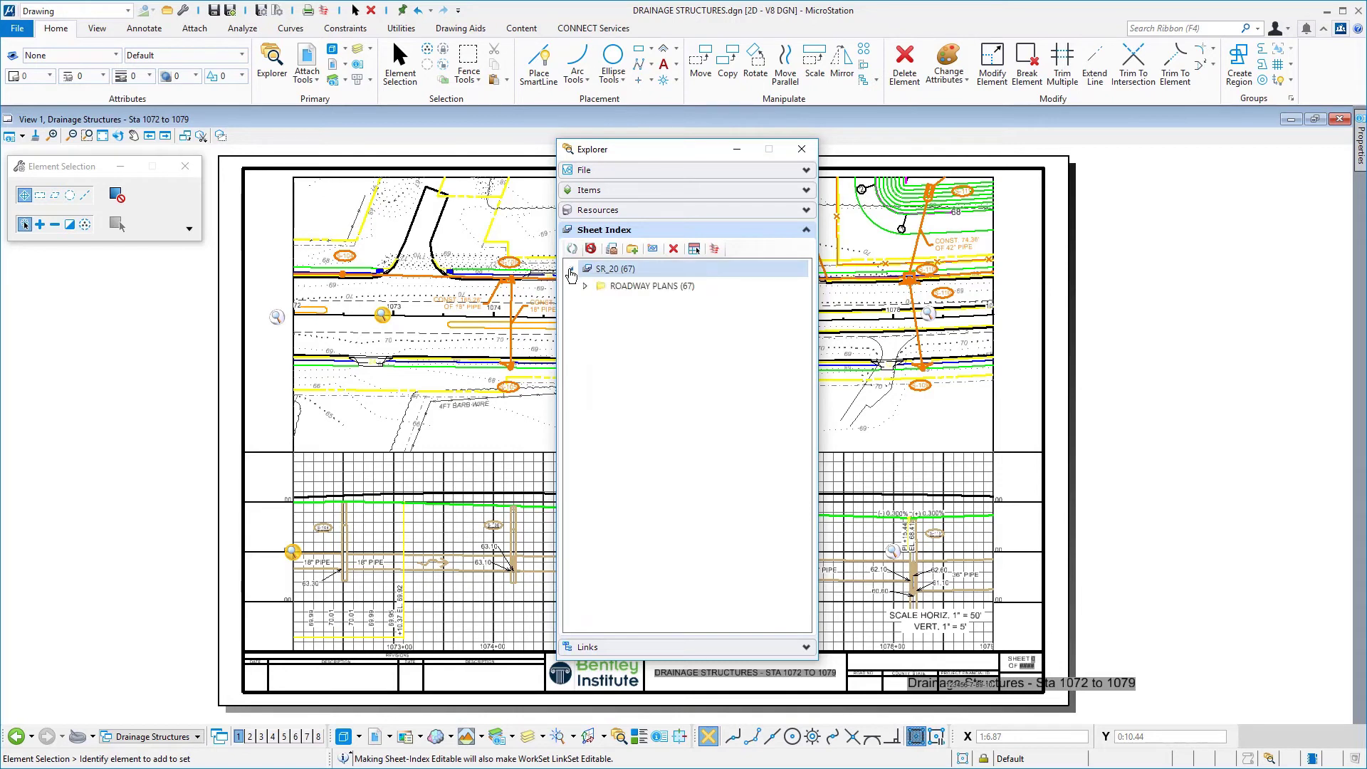
left_click(585, 286)
left_click(586, 287)
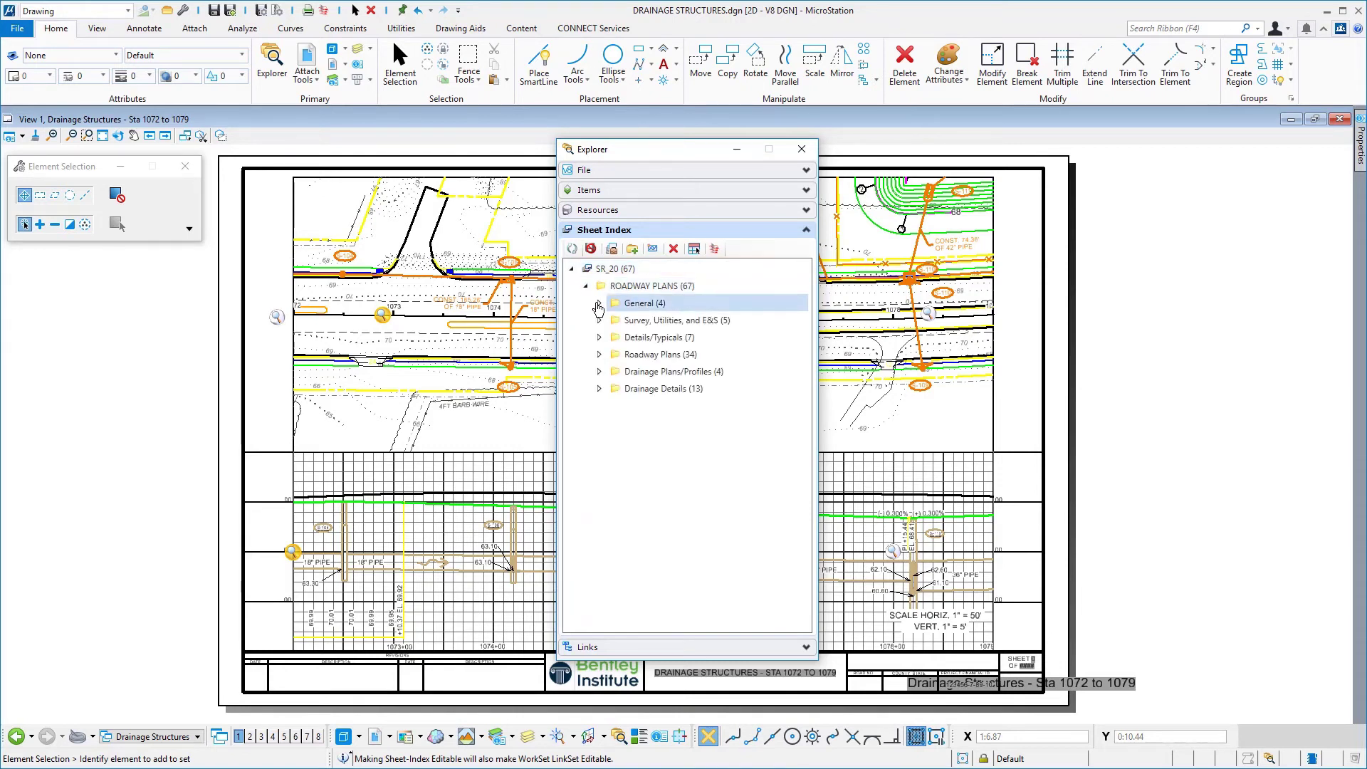
left_click(598, 374)
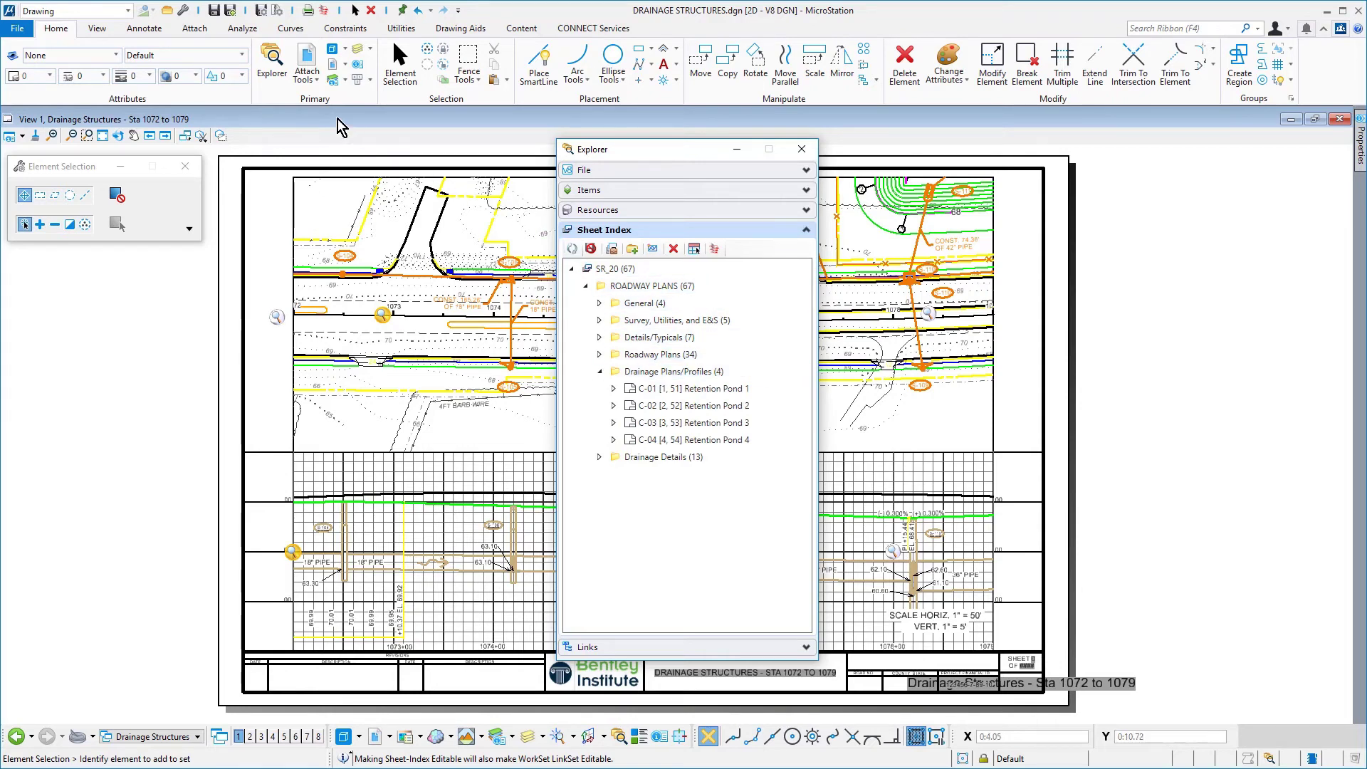
Step: Drag all Drainage Structures sheet models from the Models list into the Drainage Plans/Profiles folder
left_click(332, 50)
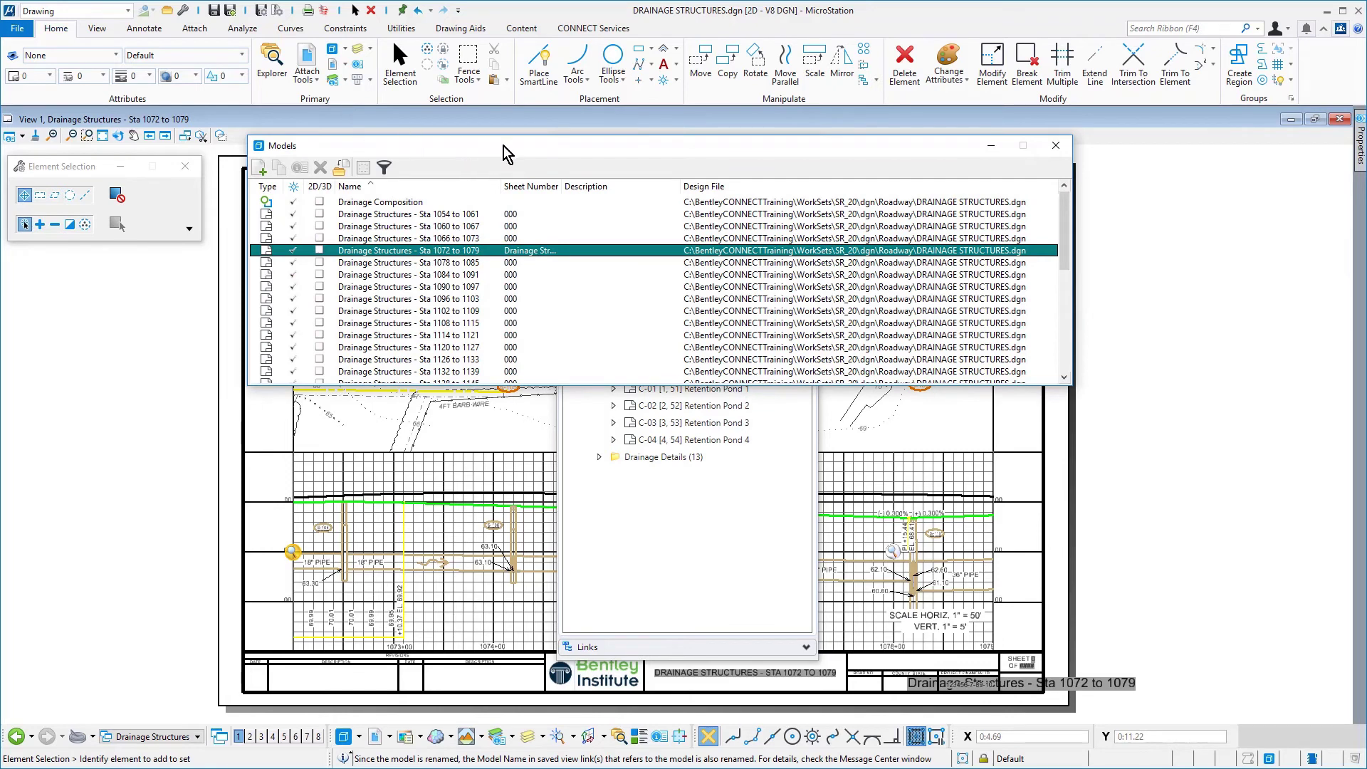
left_click_drag(503, 144, 501, 114)
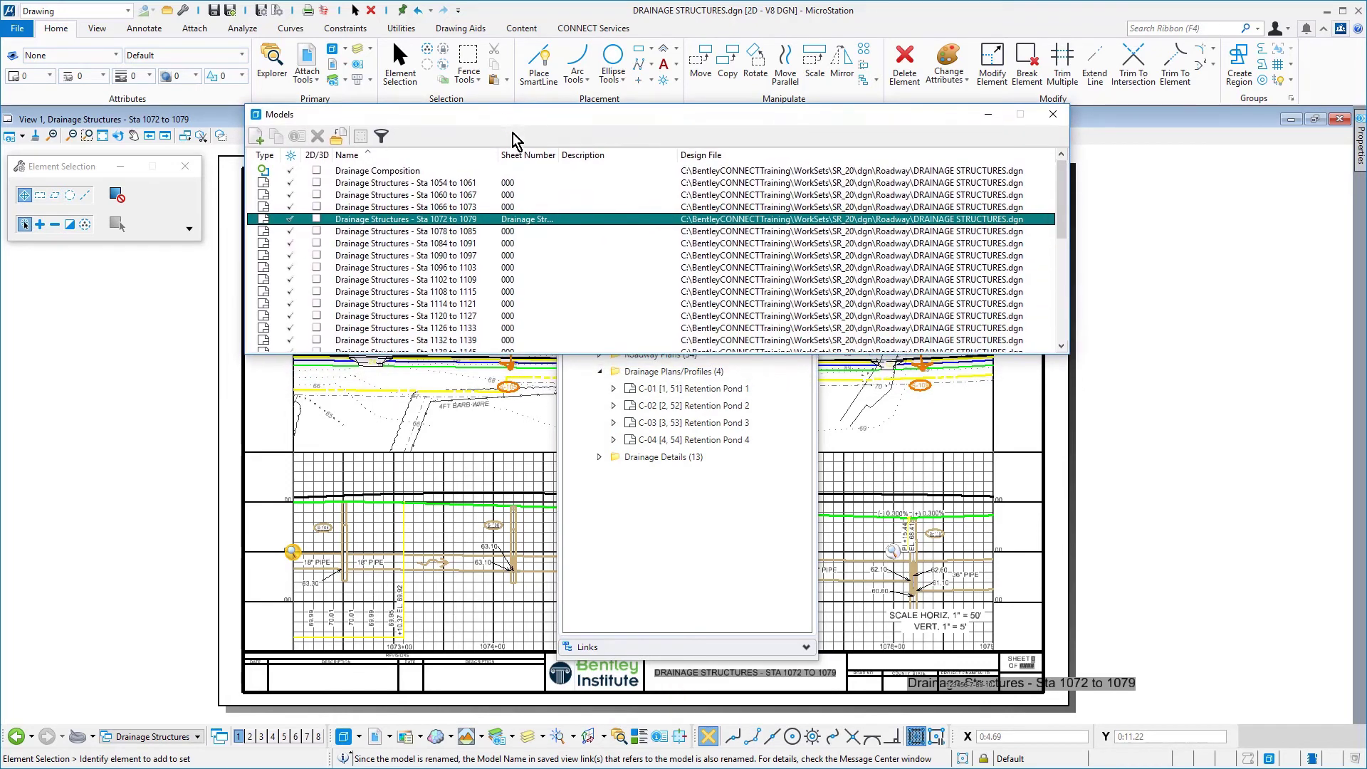
left_click(438, 183)
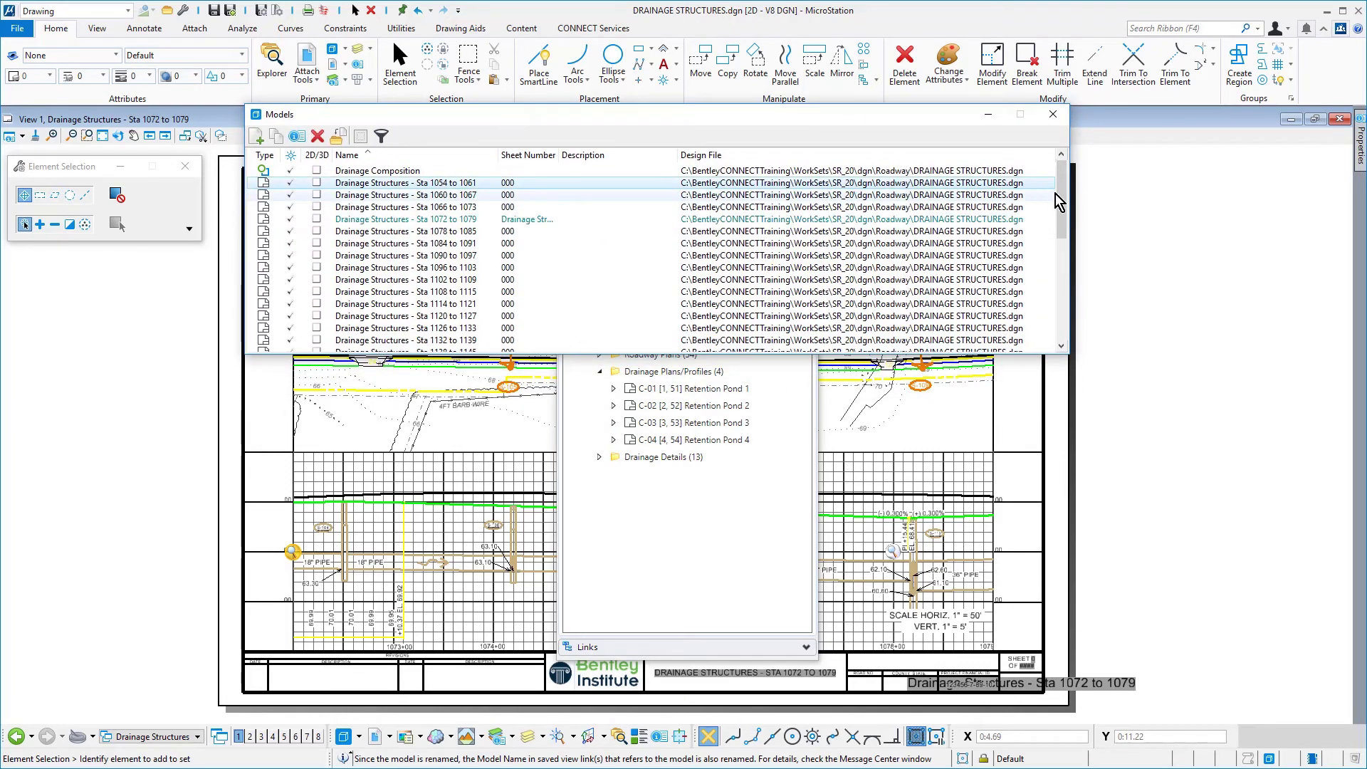
left_click_drag(1058, 201, 1072, 324)
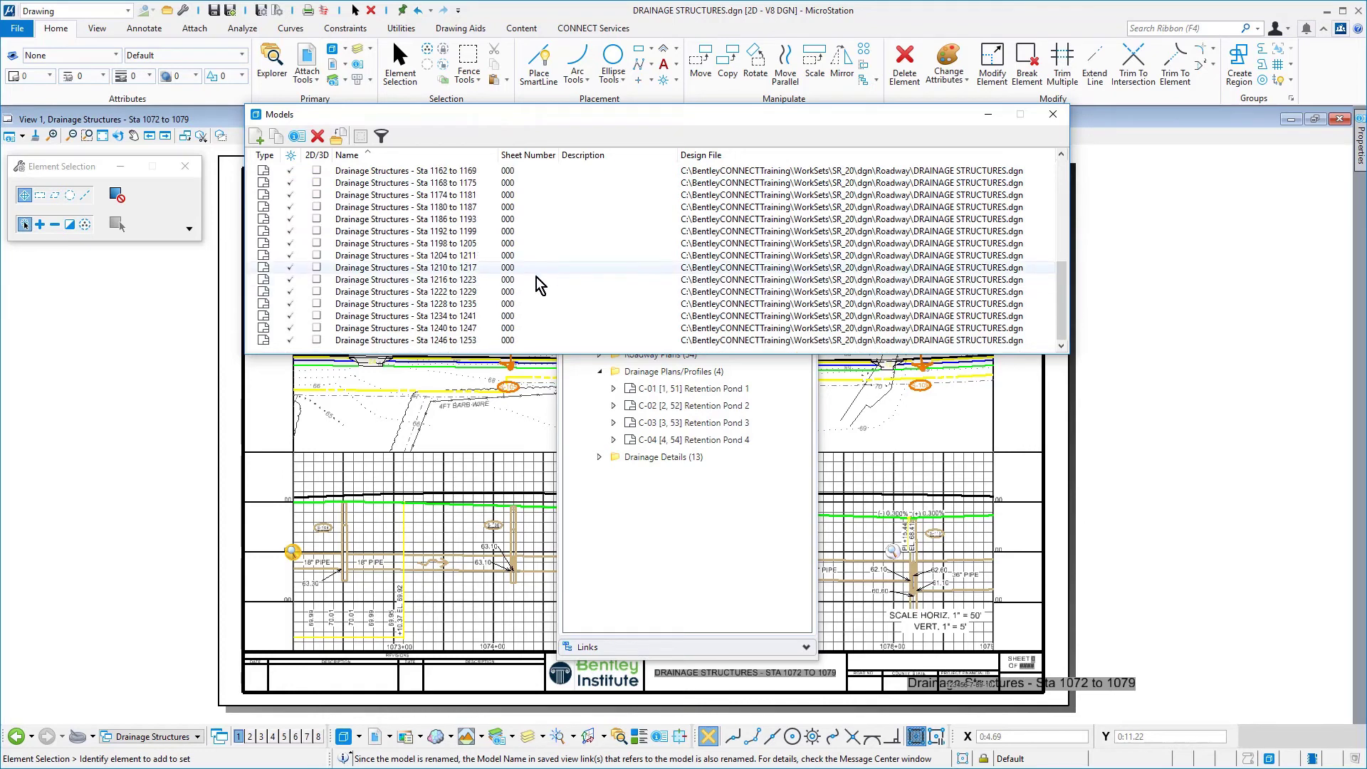
left_click(441, 341, "shift")
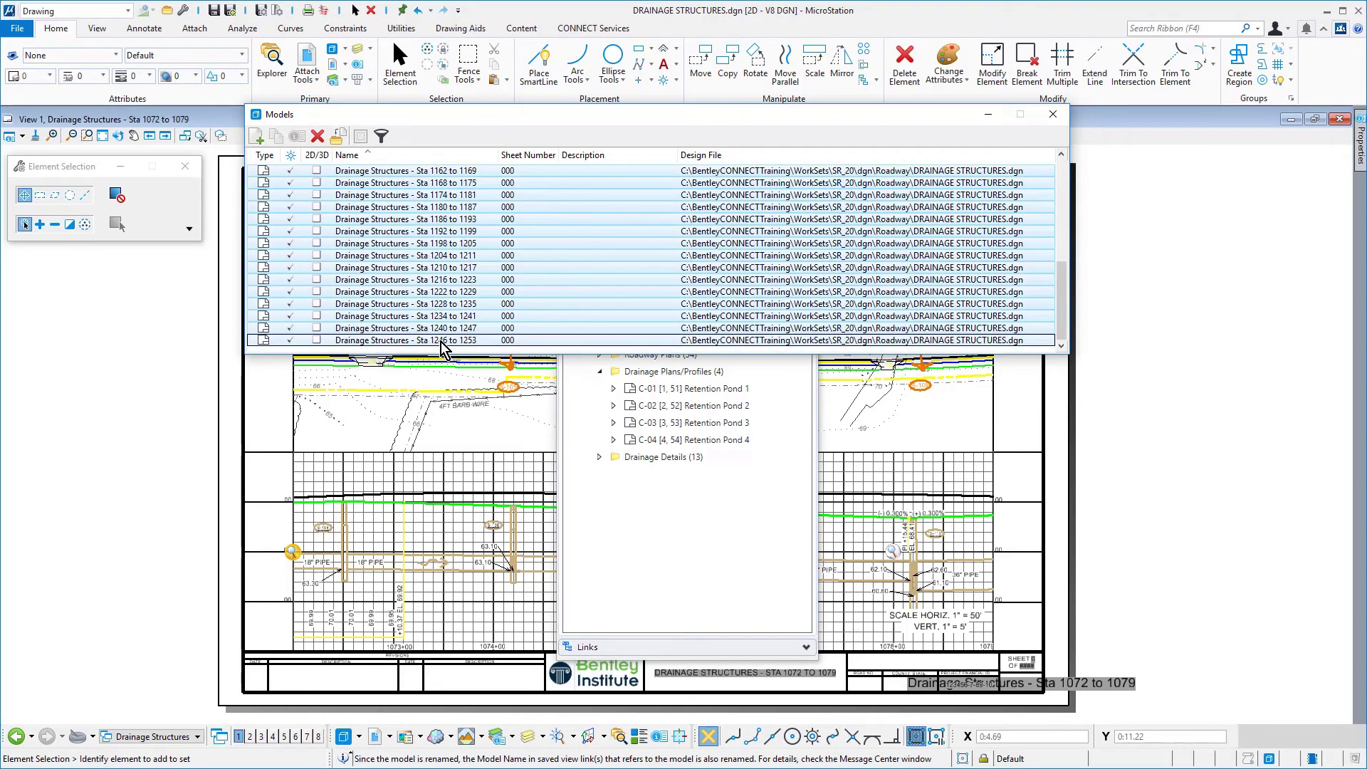
left_click_drag(440, 342, 687, 377)
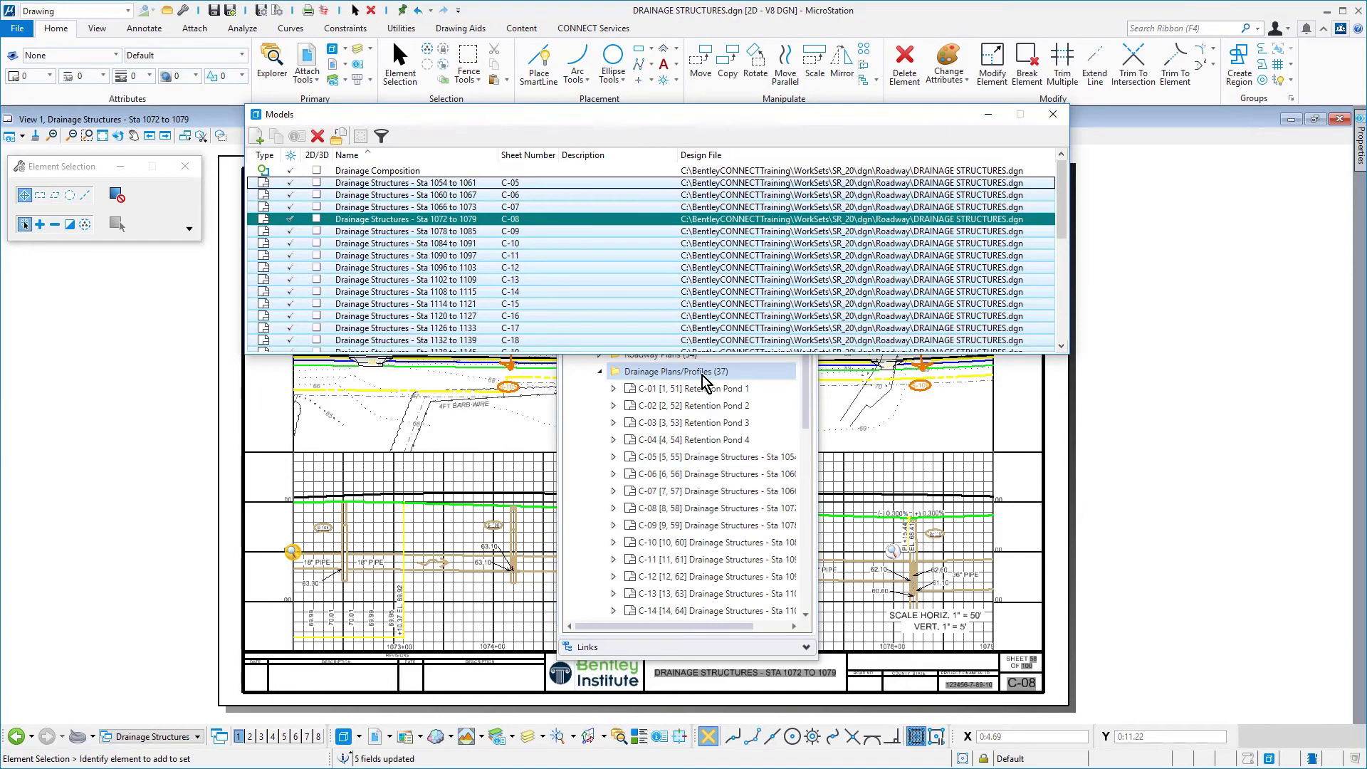
Step: Move Retention Pond sheets C-01 to C-04 to the bottom of Drainage Plans/Profiles, becoming C-34 to C-37
left_click(1053, 122)
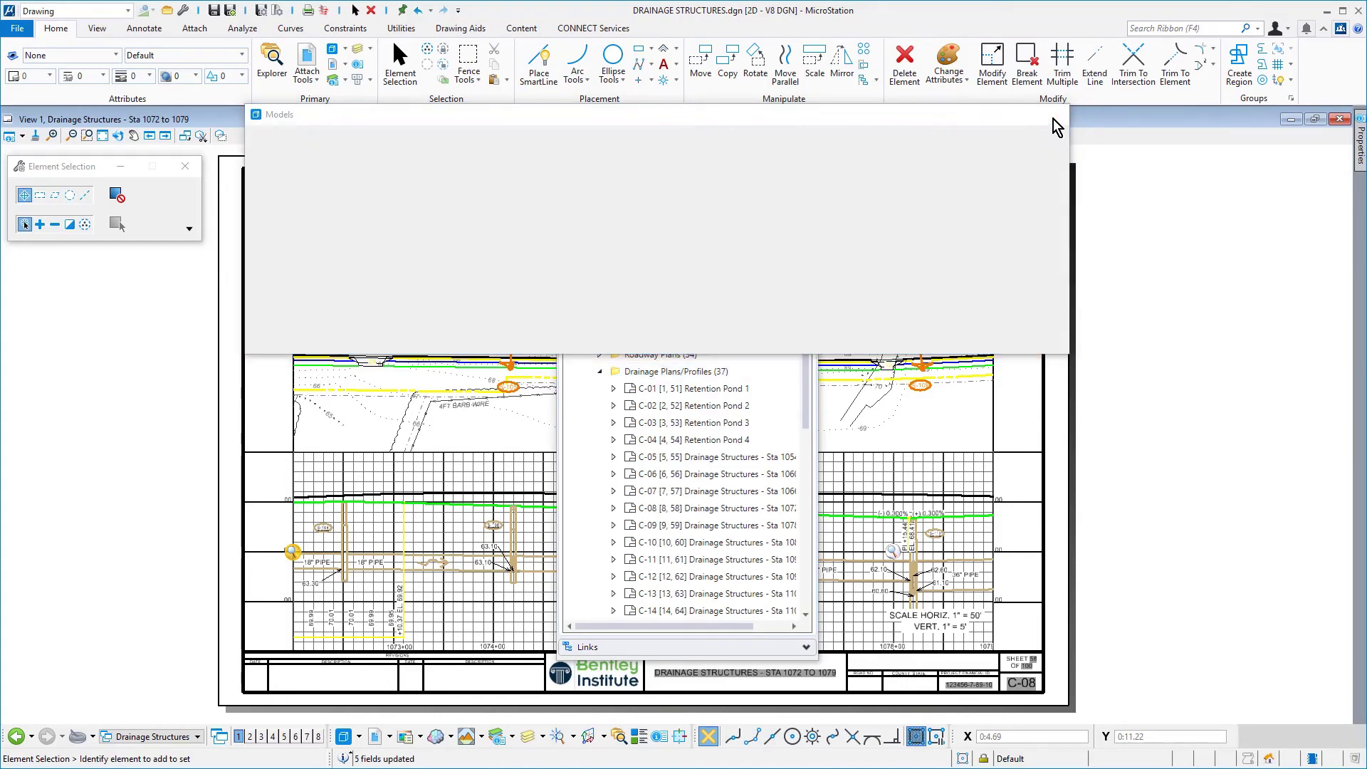
left_click(709, 390)
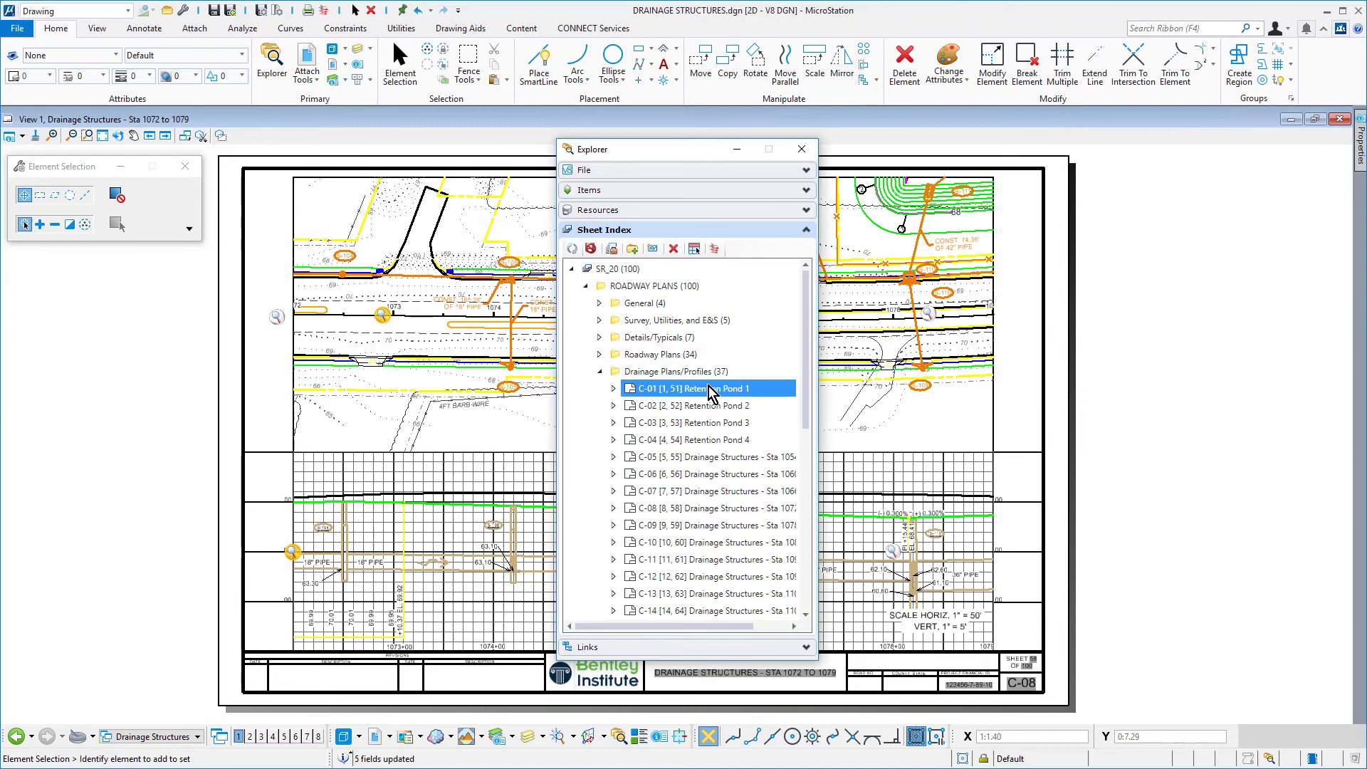
left_click(705, 441, "shift")
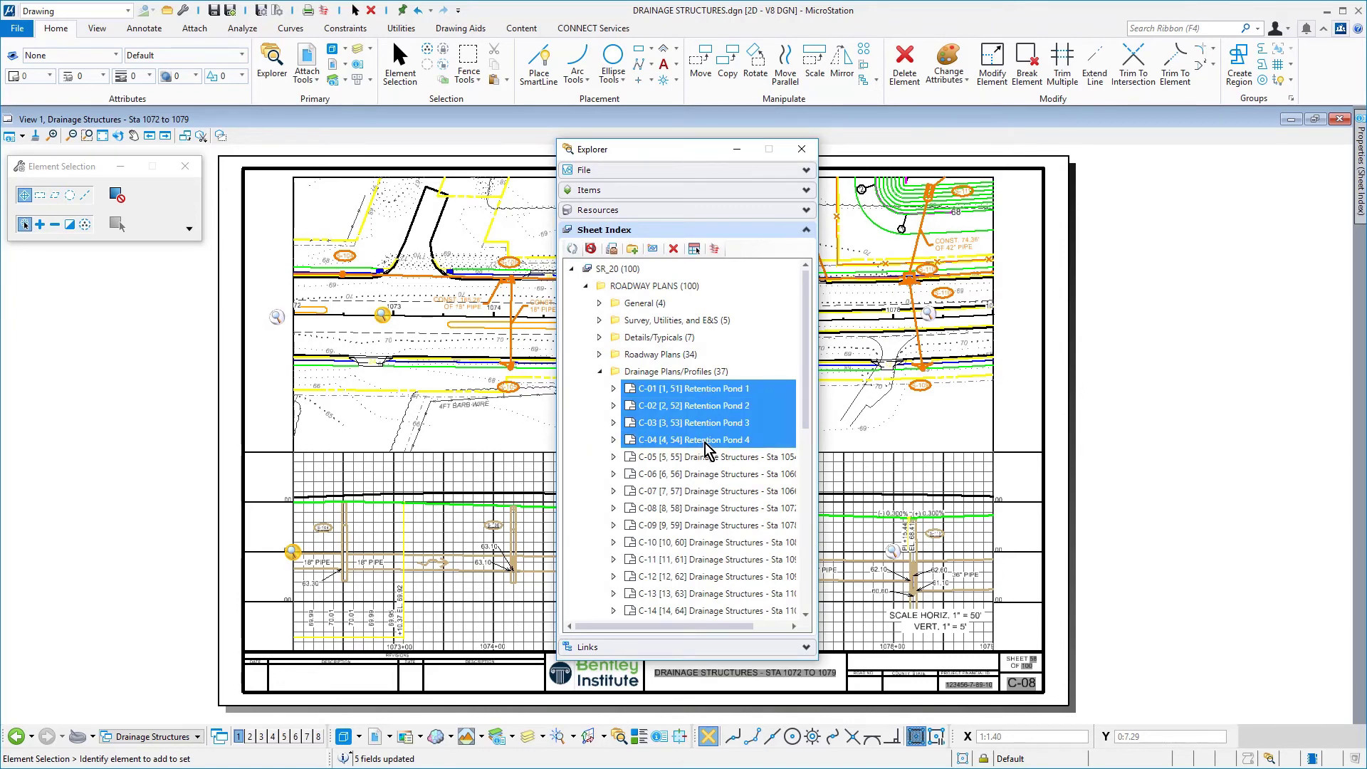
left_click_drag(810, 285, 733, 625)
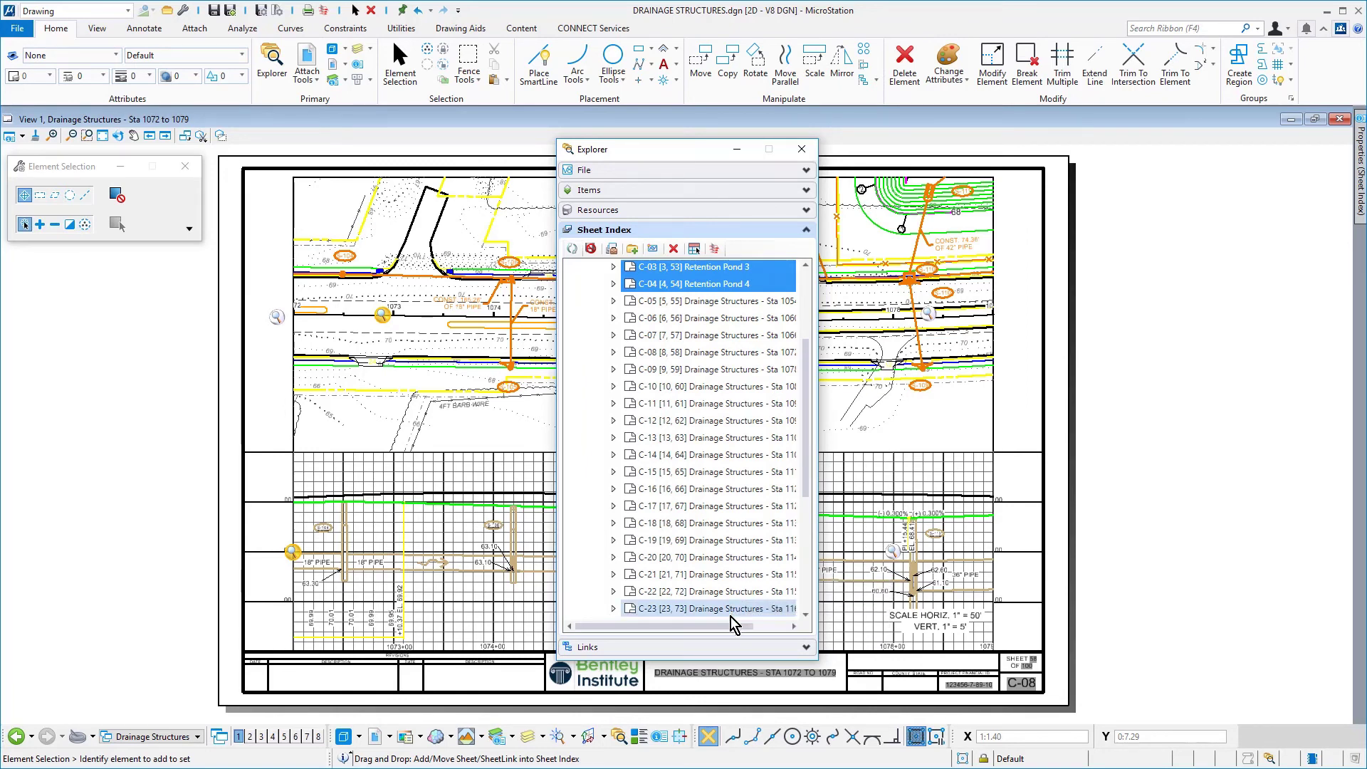
left_click_drag(808, 499, 808, 619)
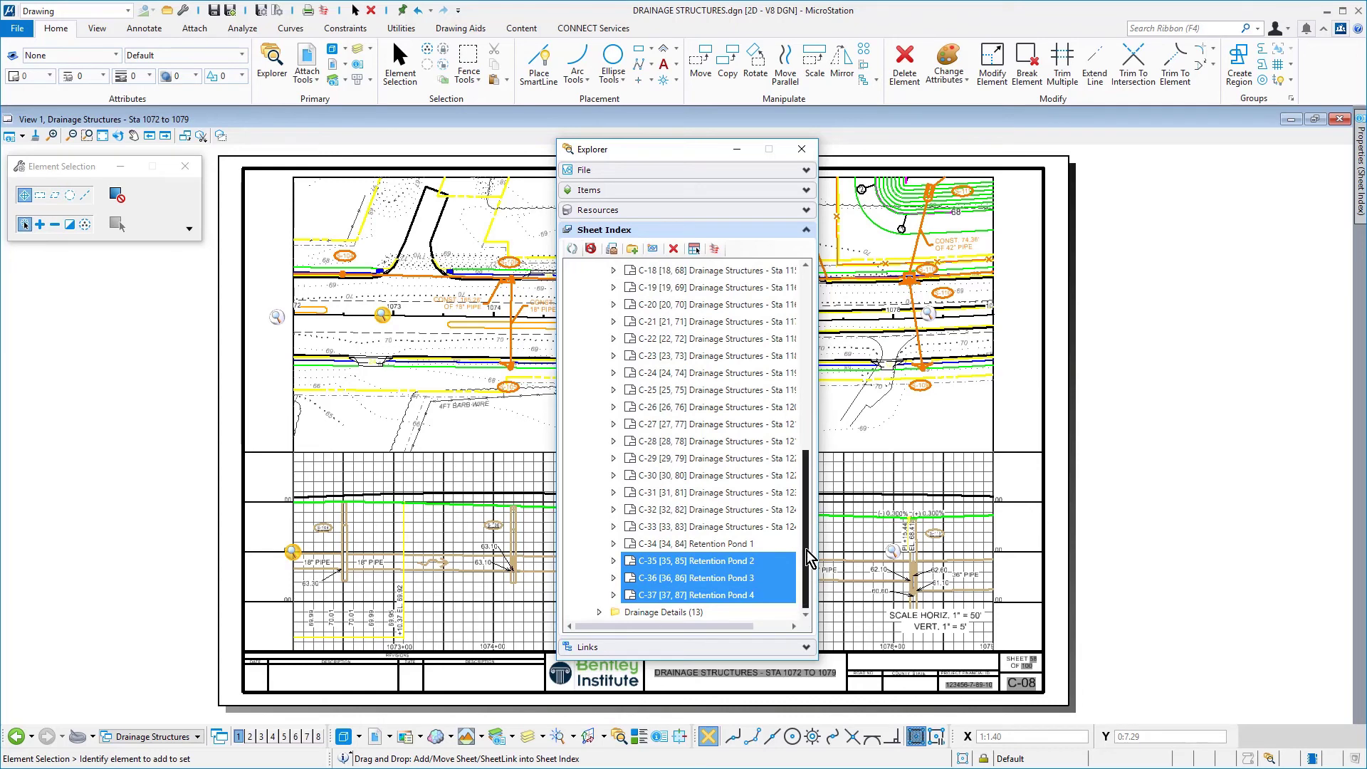
left_click_drag(805, 554, 812, 356)
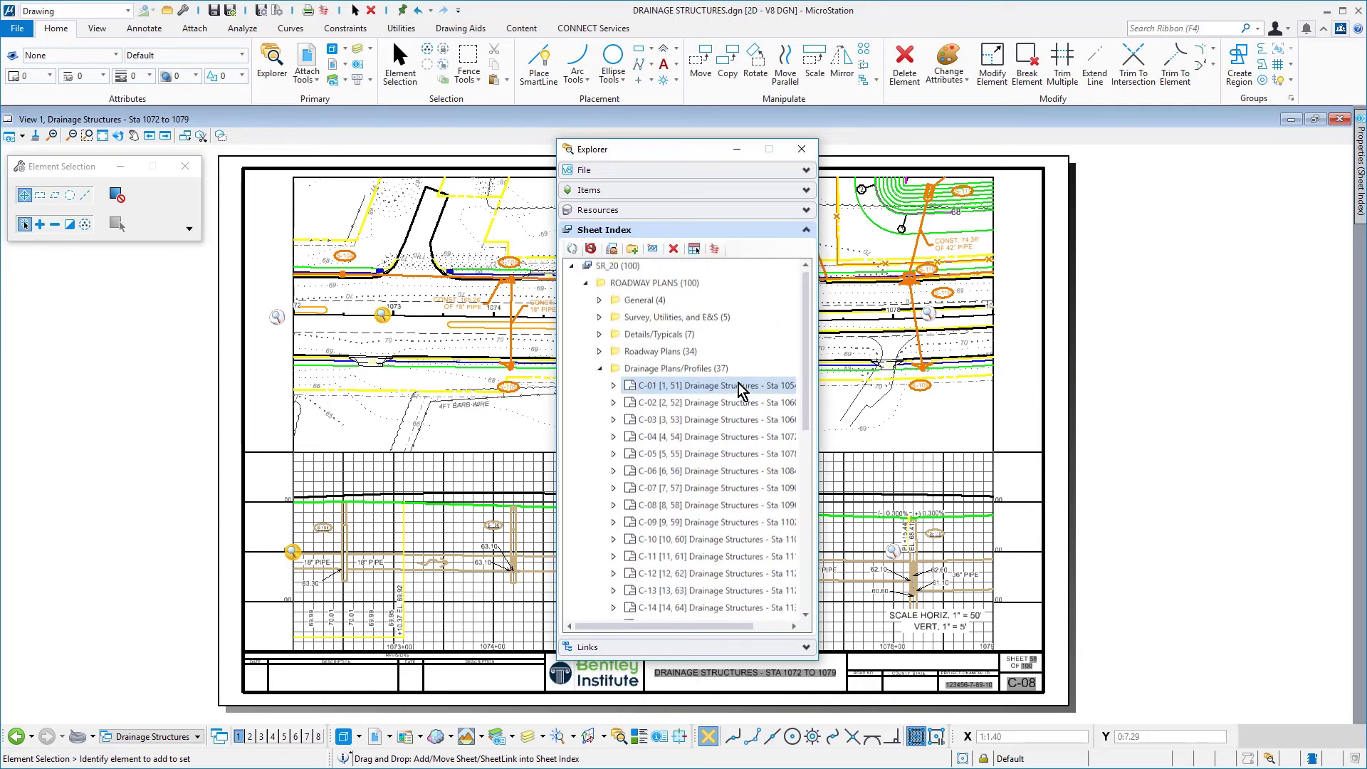
Step: Run Update Sheet Model Properties on Drainage Plans/Profiles so the Sta 1072 to 1079 sheet becomes C-04
left_click(726, 370)
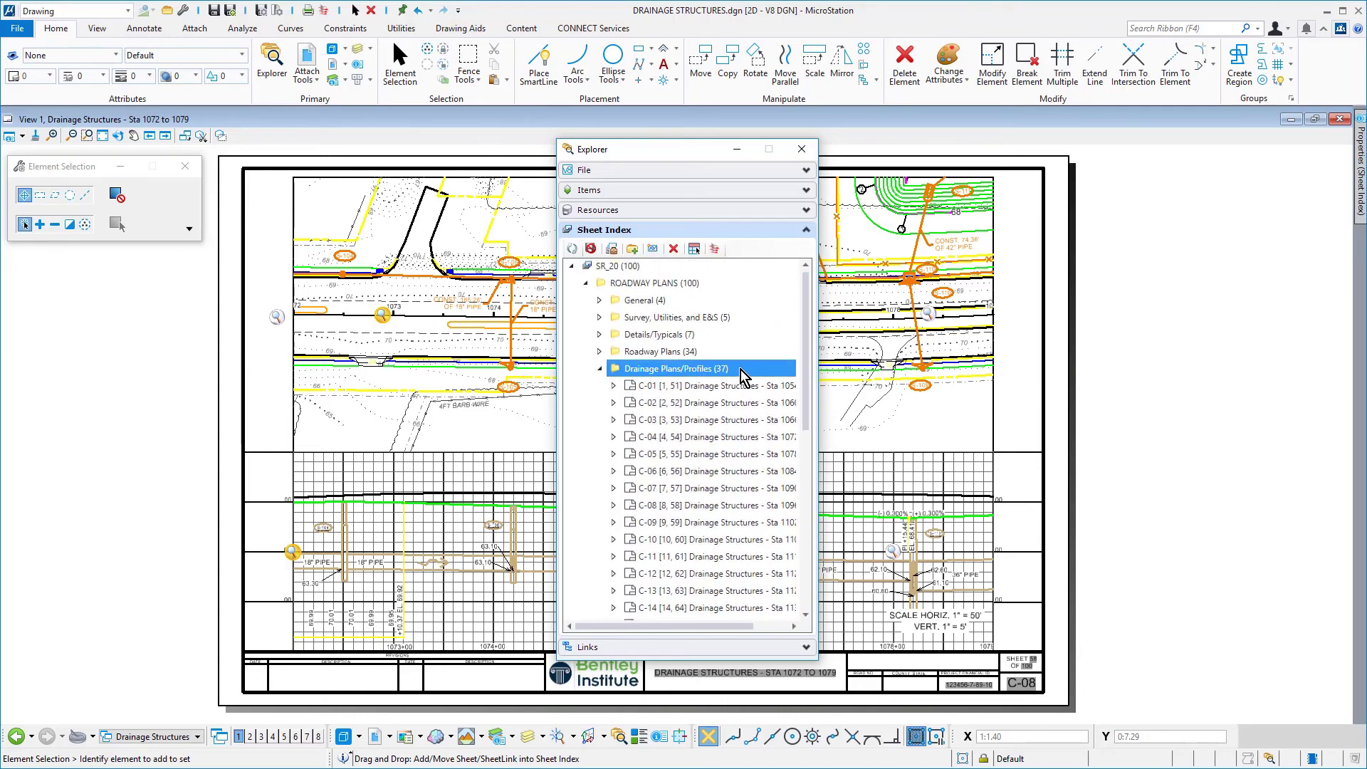
right_click(740, 376)
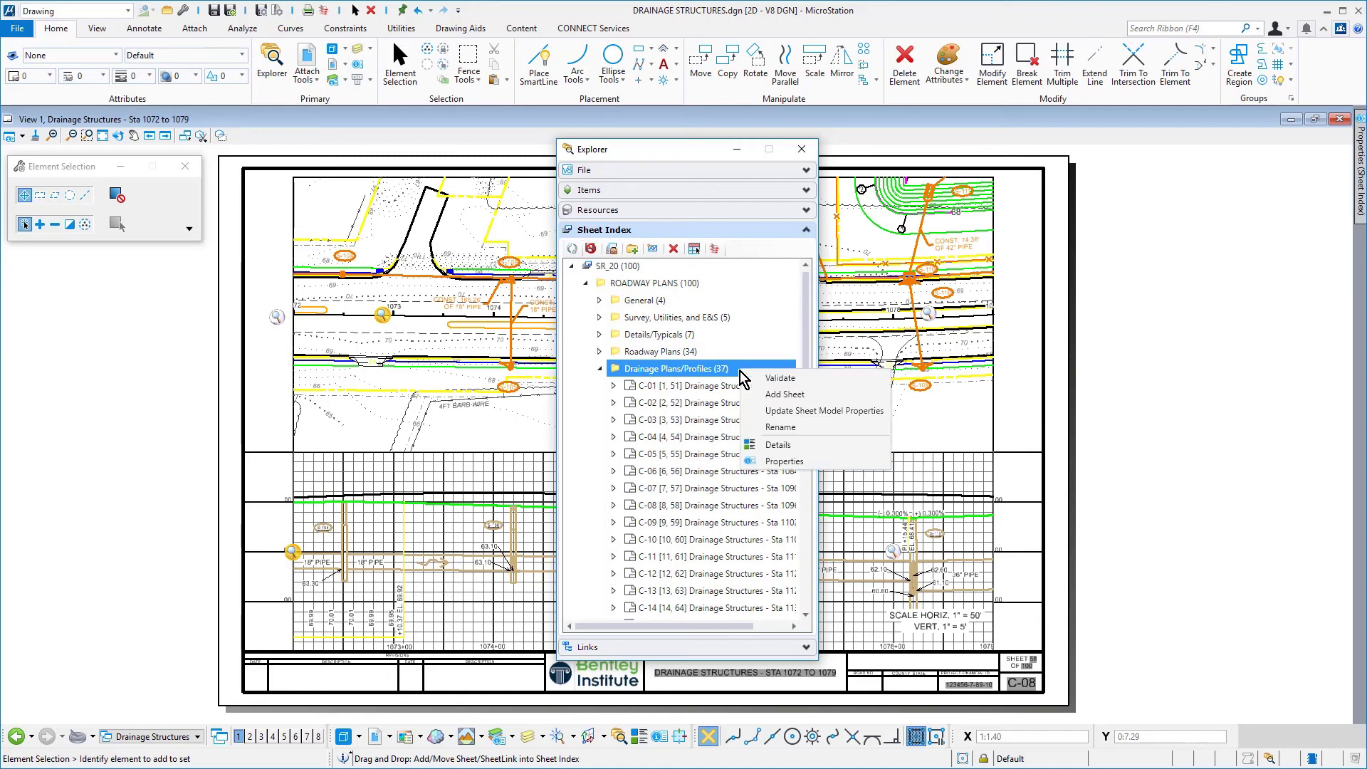
left_click(759, 411)
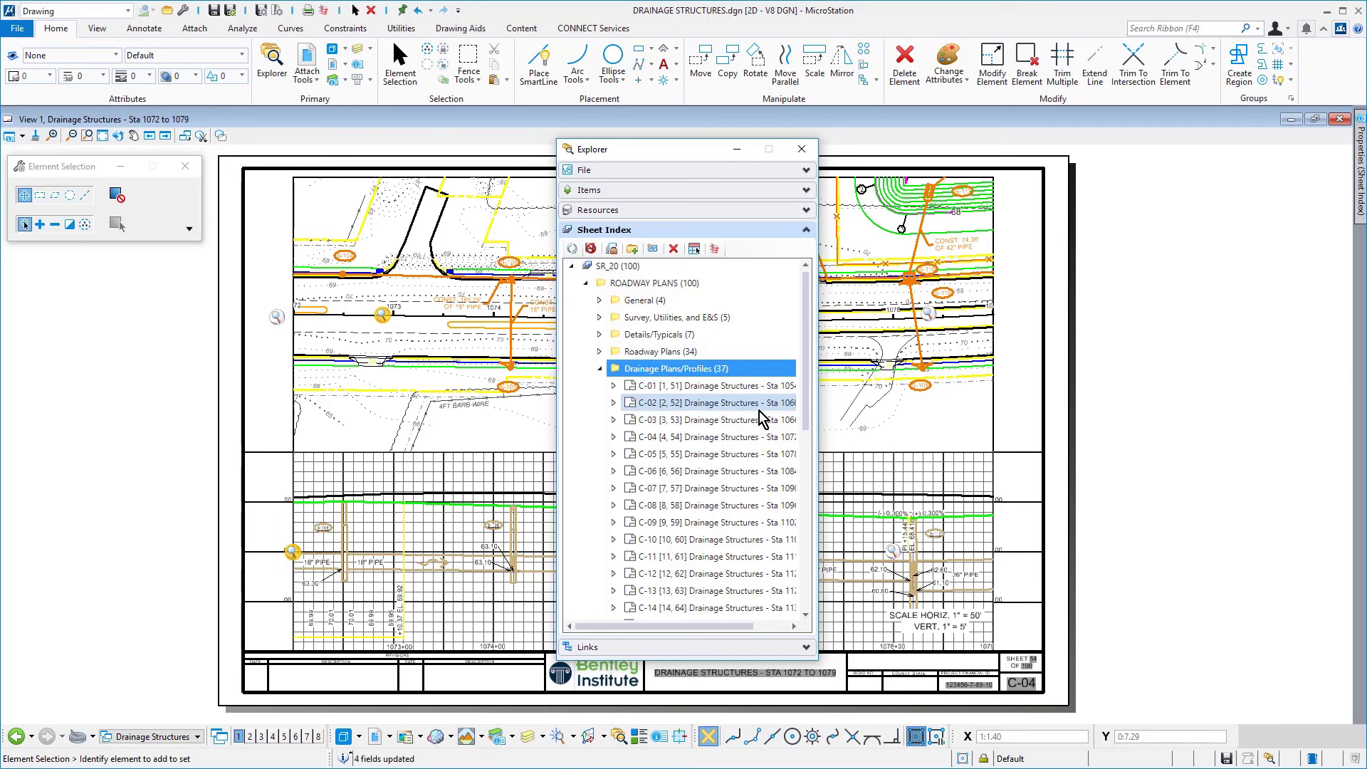
Step: Close the Explorer panel to show the whole Sta 1072 to 1079 sheet labelled C-04
left_click(802, 151)
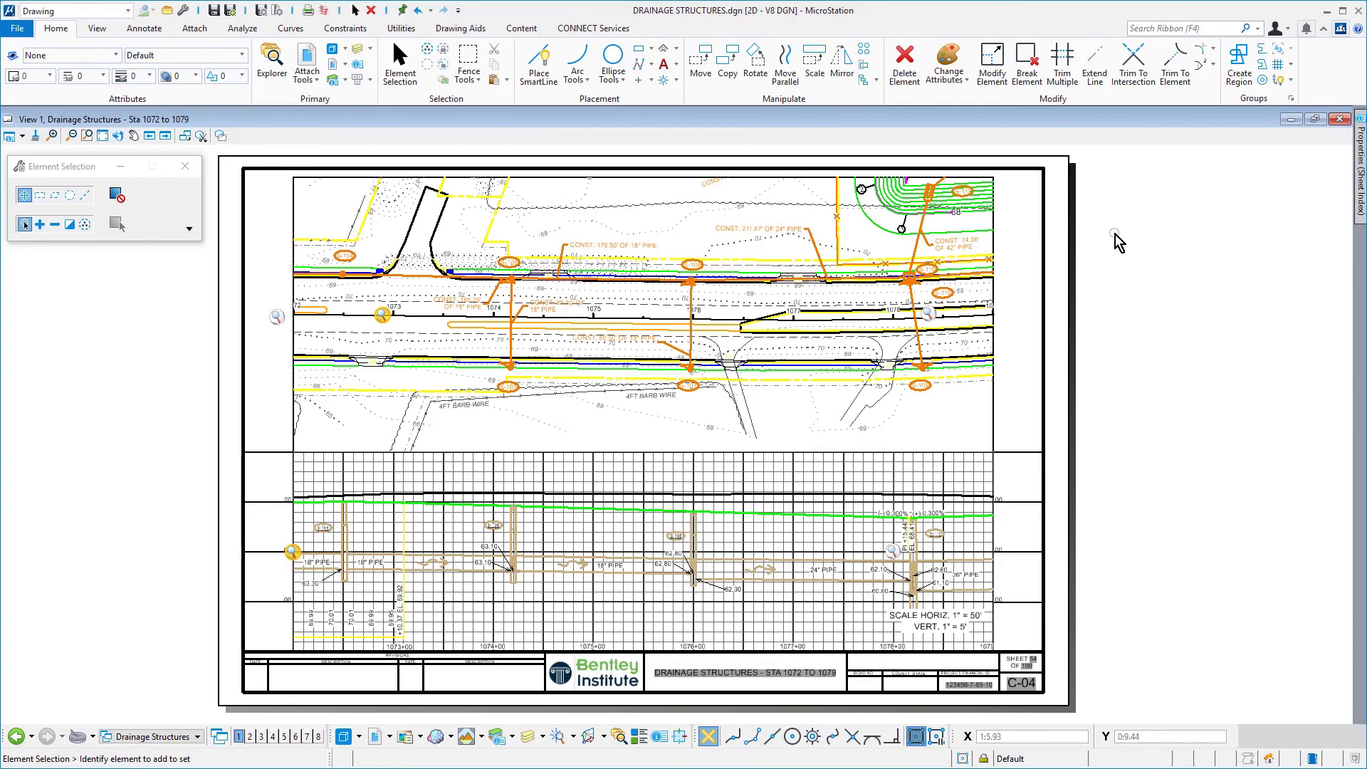